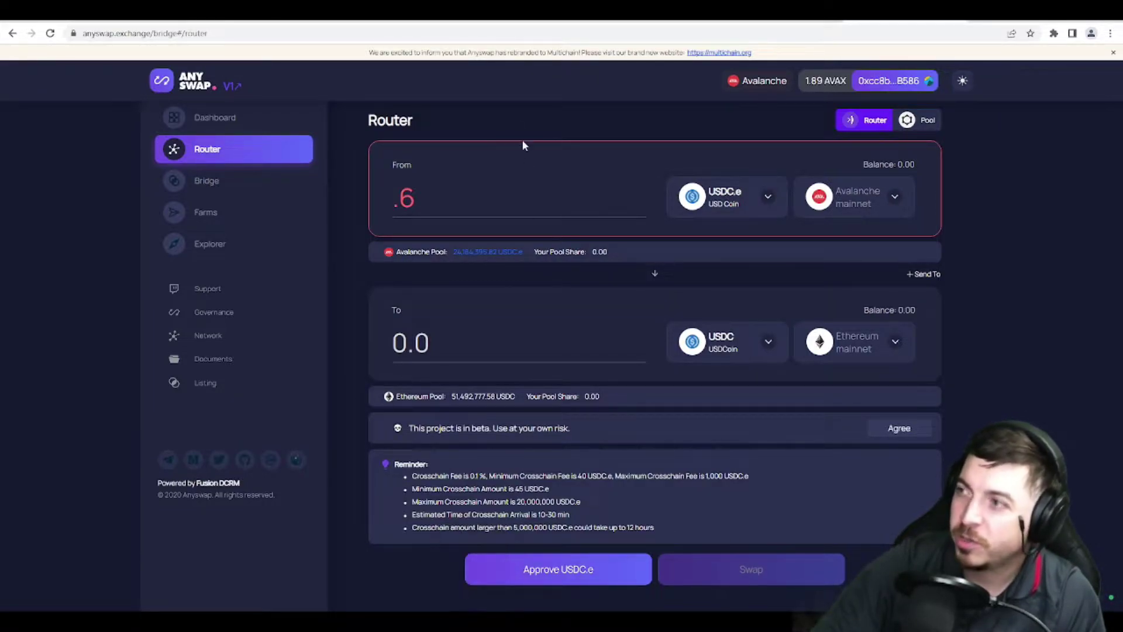
# Switch to the MetaMask wallet showing 1.8947 AVAX on Avalanche Network.
pyautogui.click(353, 22)
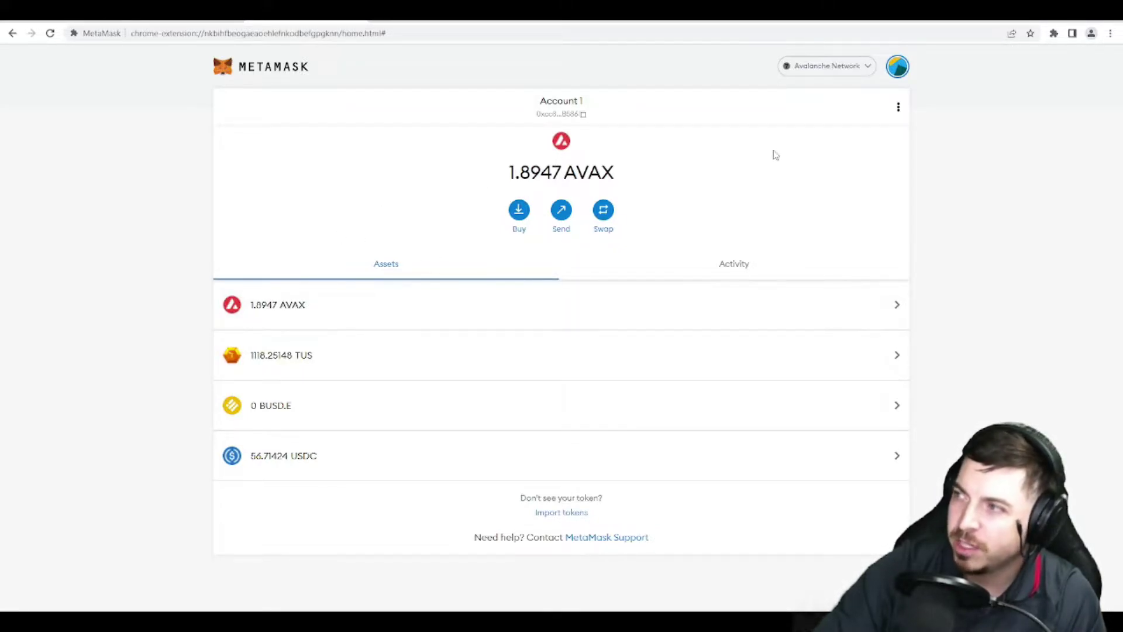
# Switch MetaMask to Binance Smart Chain Mainnet and return to the AnySwap router.
pyautogui.click(844, 69)
pyautogui.click(820, 175)
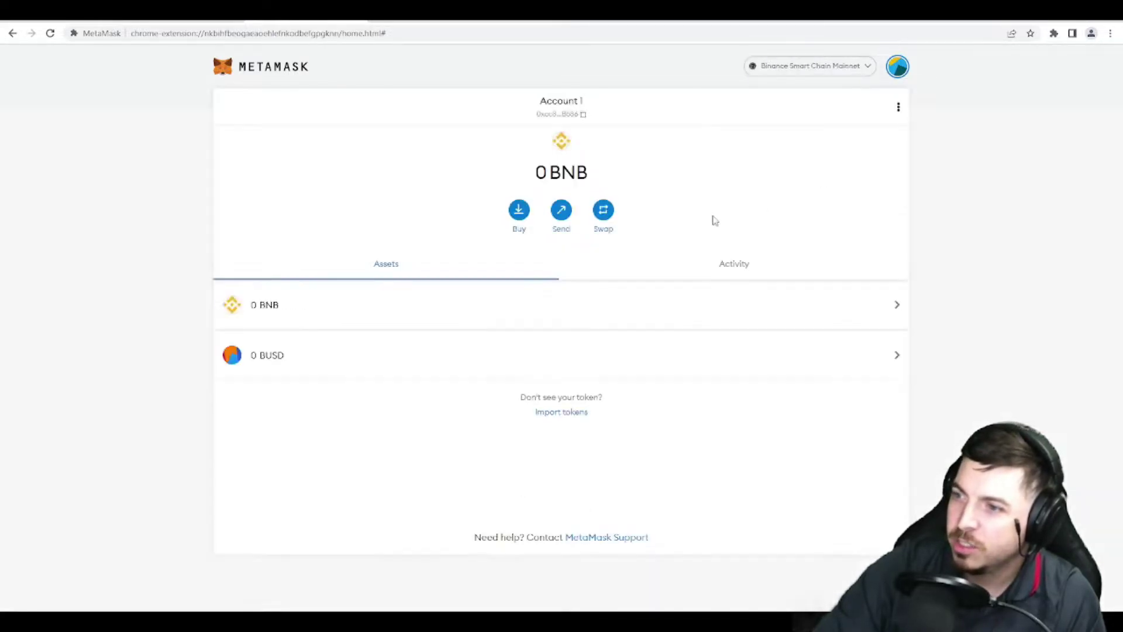
pyautogui.click(893, 21)
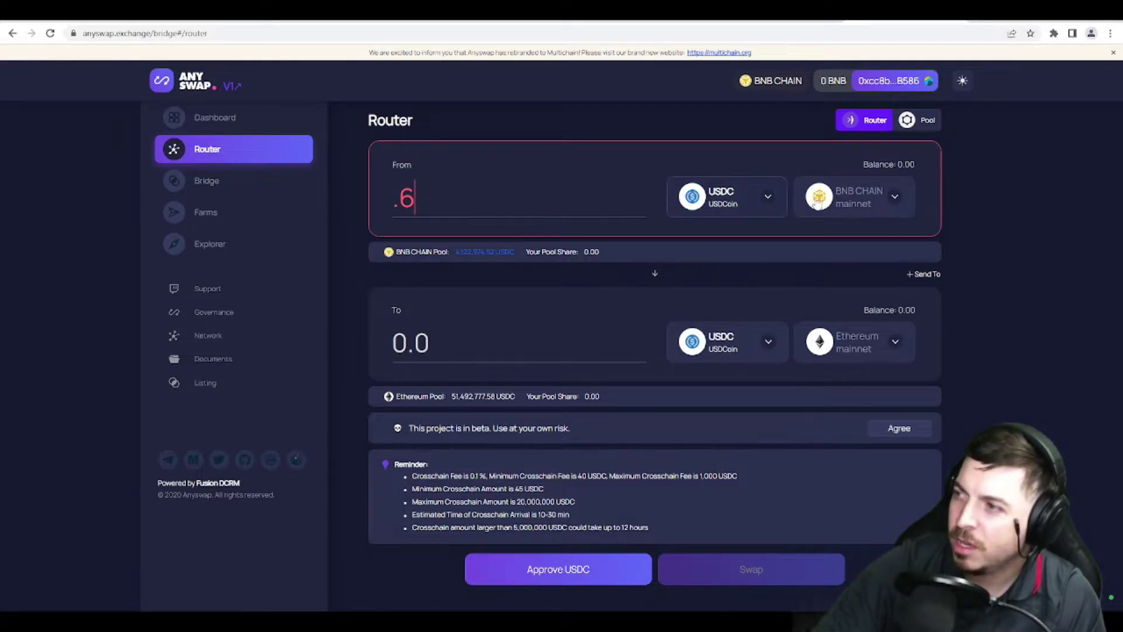
# Set the source network to Avalanche mainnet, approving the wallet switch, and check the destination and token lists.
pyautogui.click(887, 201)
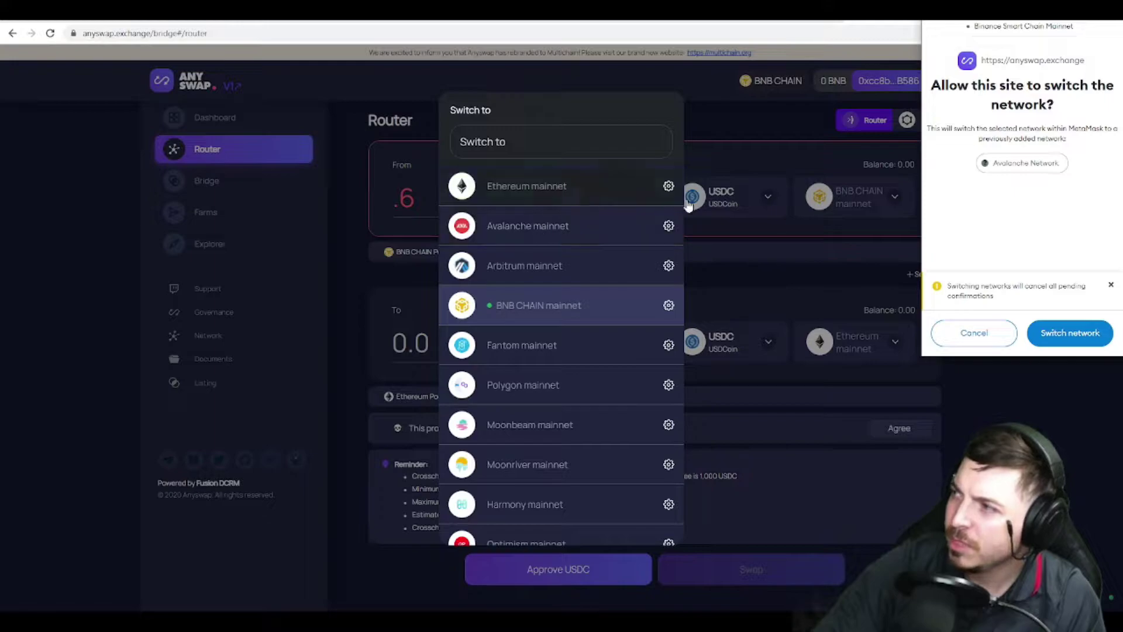
pyautogui.click(1073, 332)
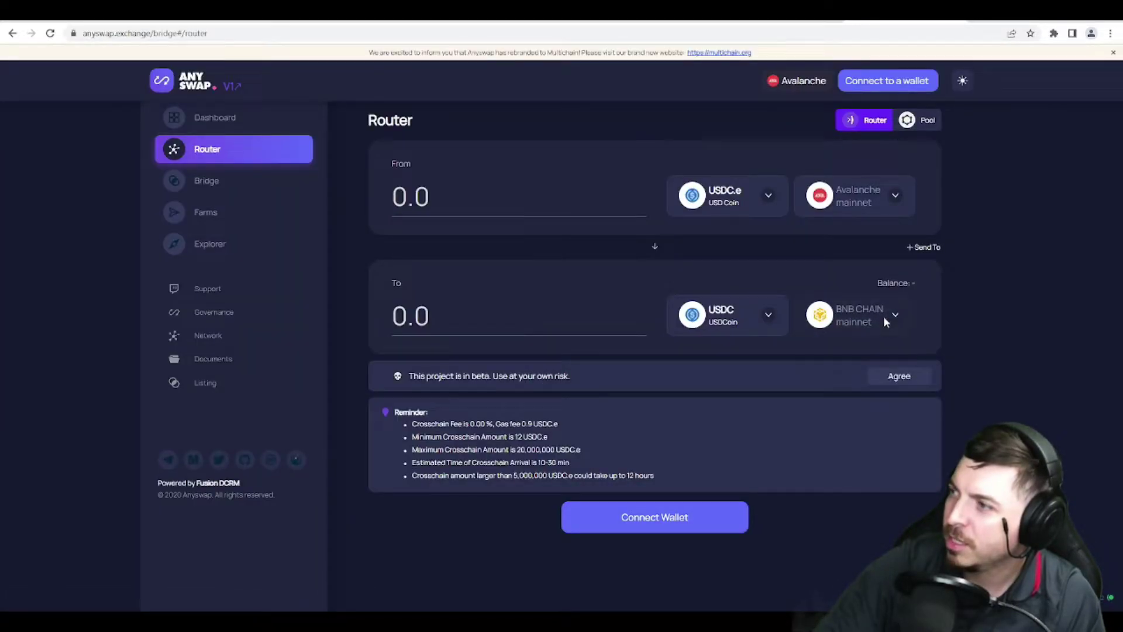
pyautogui.click(885, 320)
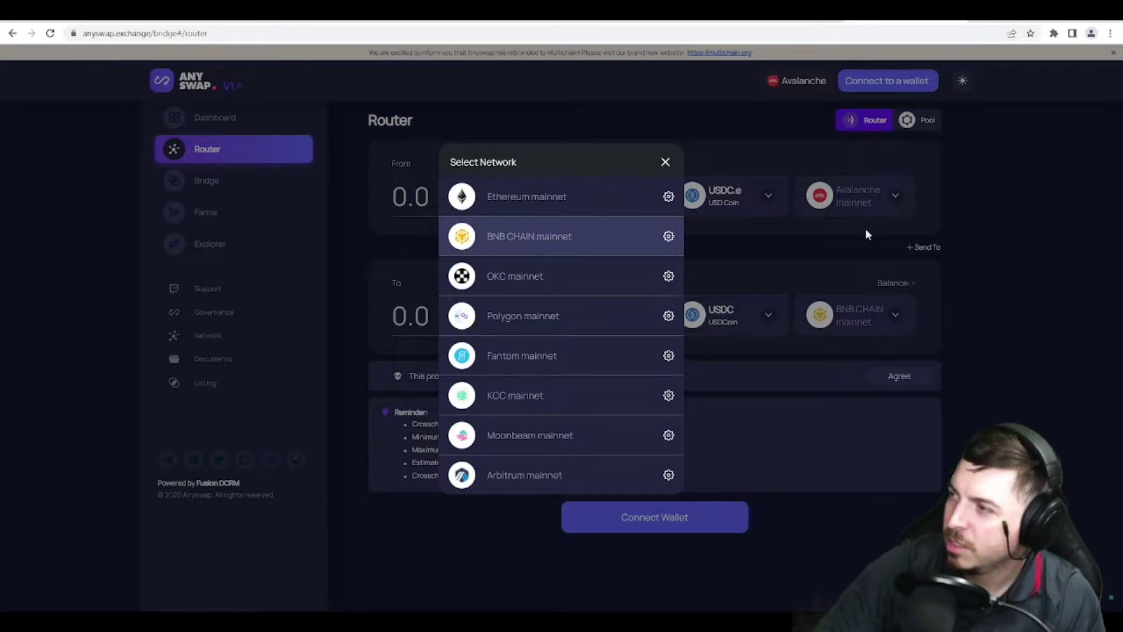
pyautogui.click(992, 279)
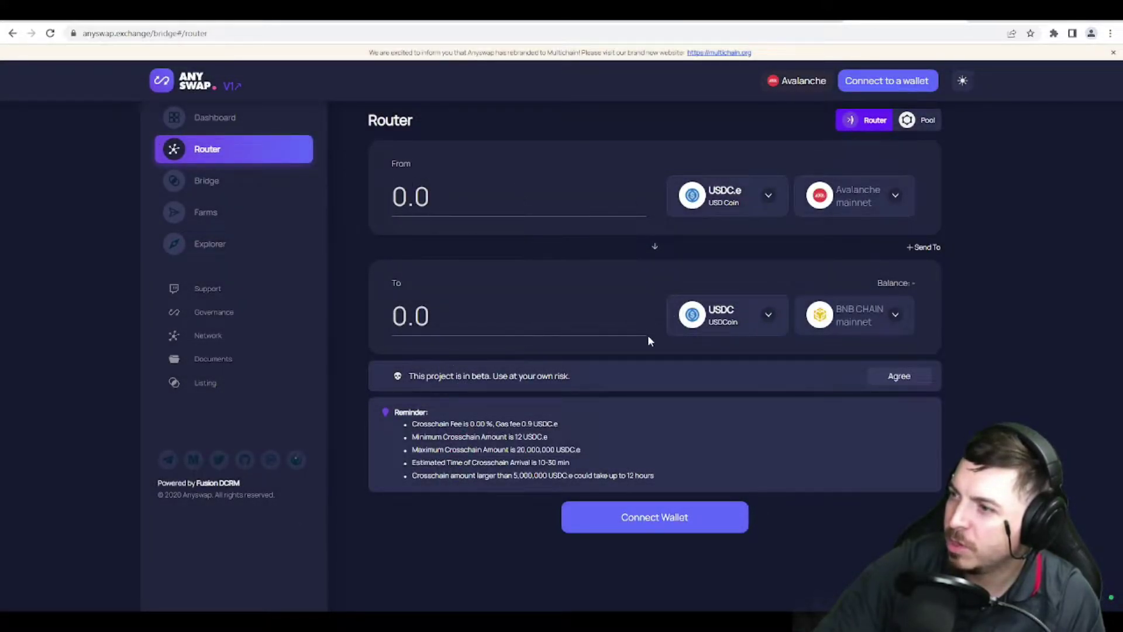
pyautogui.click(764, 202)
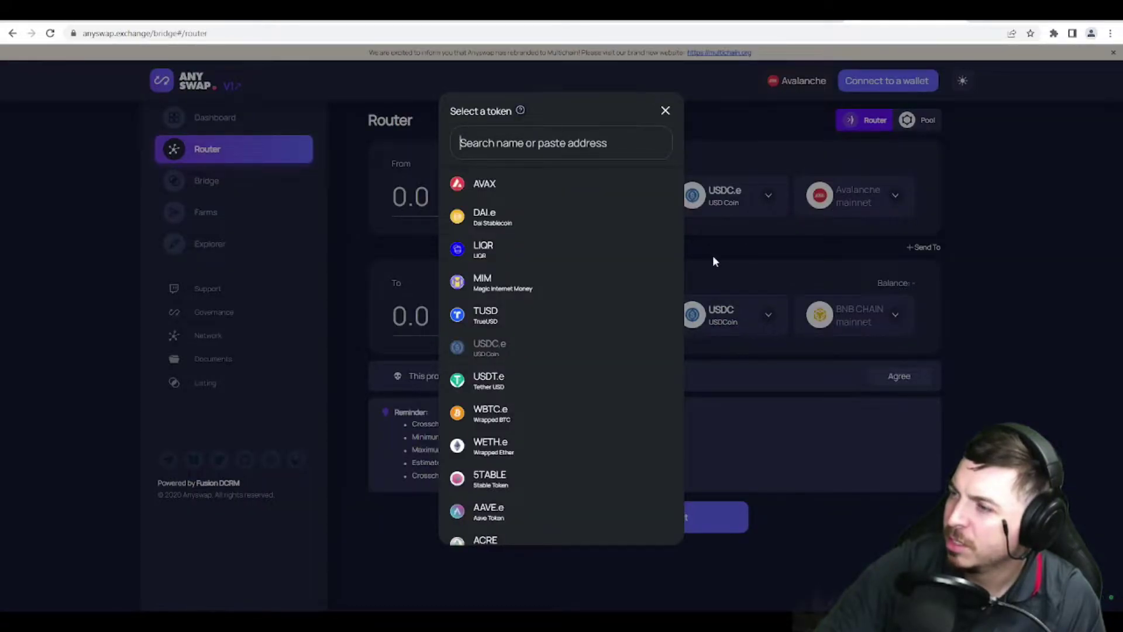
pyautogui.click(773, 155)
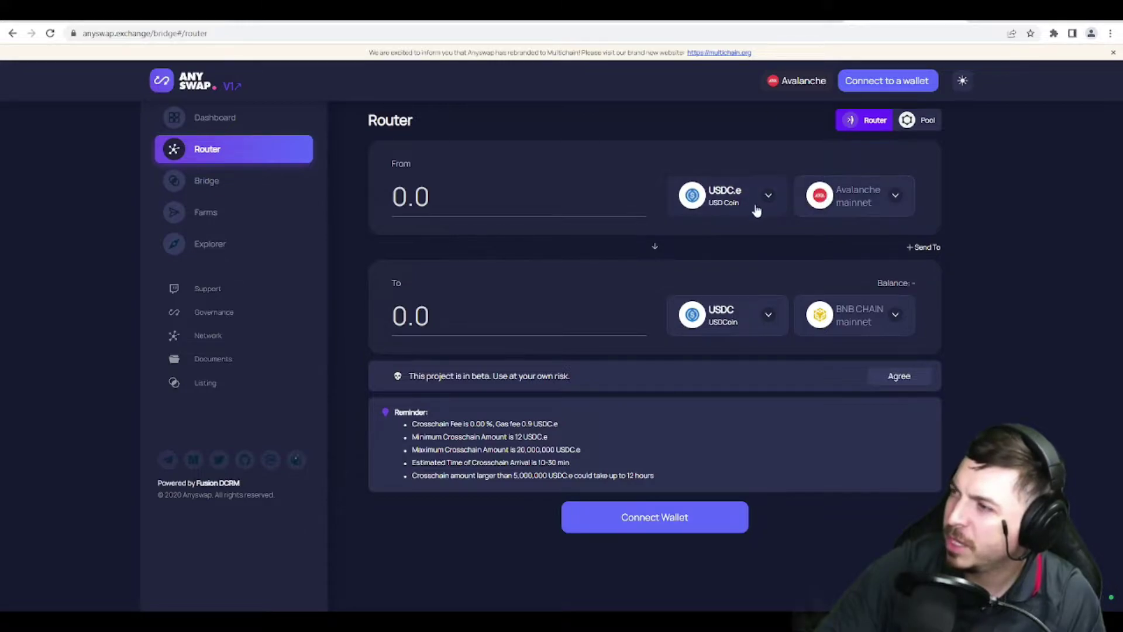
# Connect MetaMask to AnySwap and confirm the wallet remains on Avalanche Network.
pyautogui.click(886, 82)
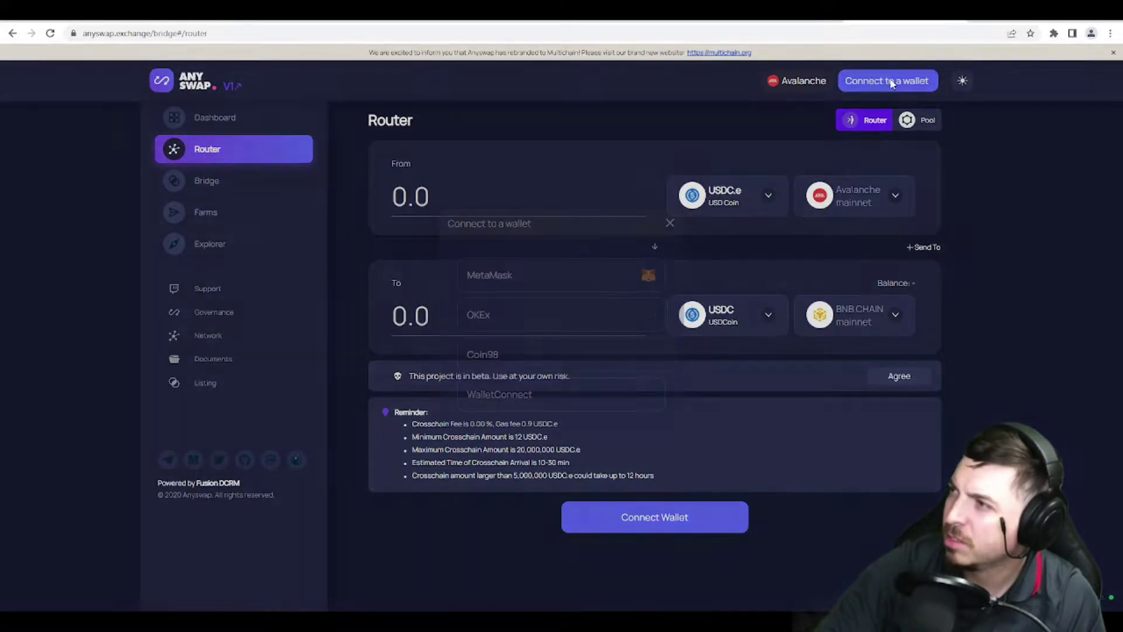
pyautogui.click(570, 274)
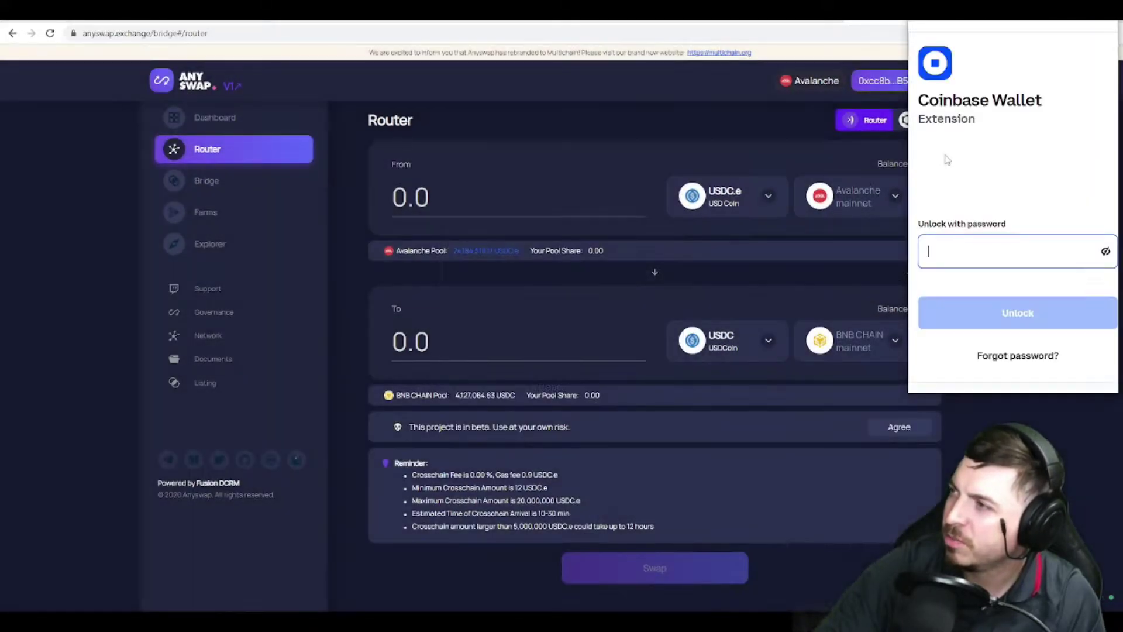
pyautogui.click(1106, 22)
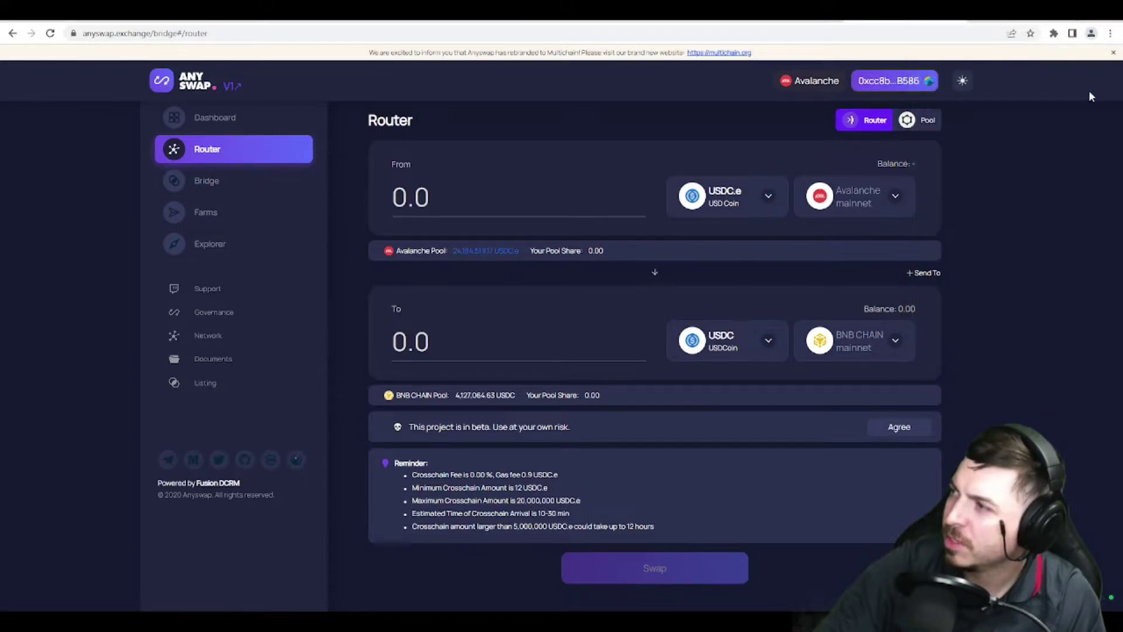
pyautogui.click(372, 23)
pyautogui.click(857, 68)
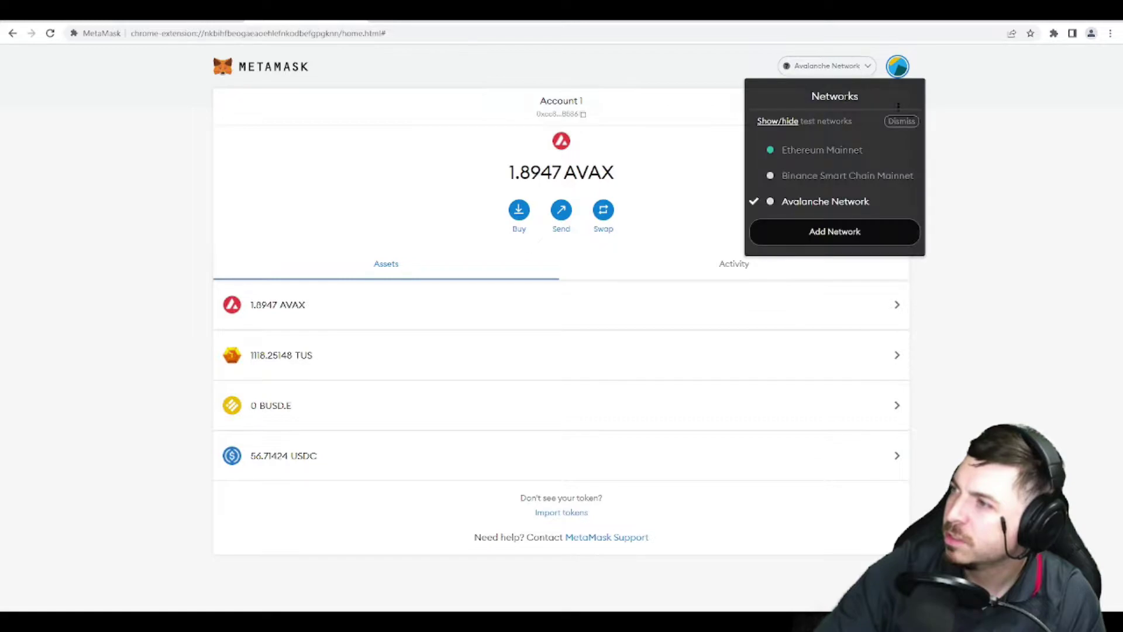
pyautogui.click(821, 206)
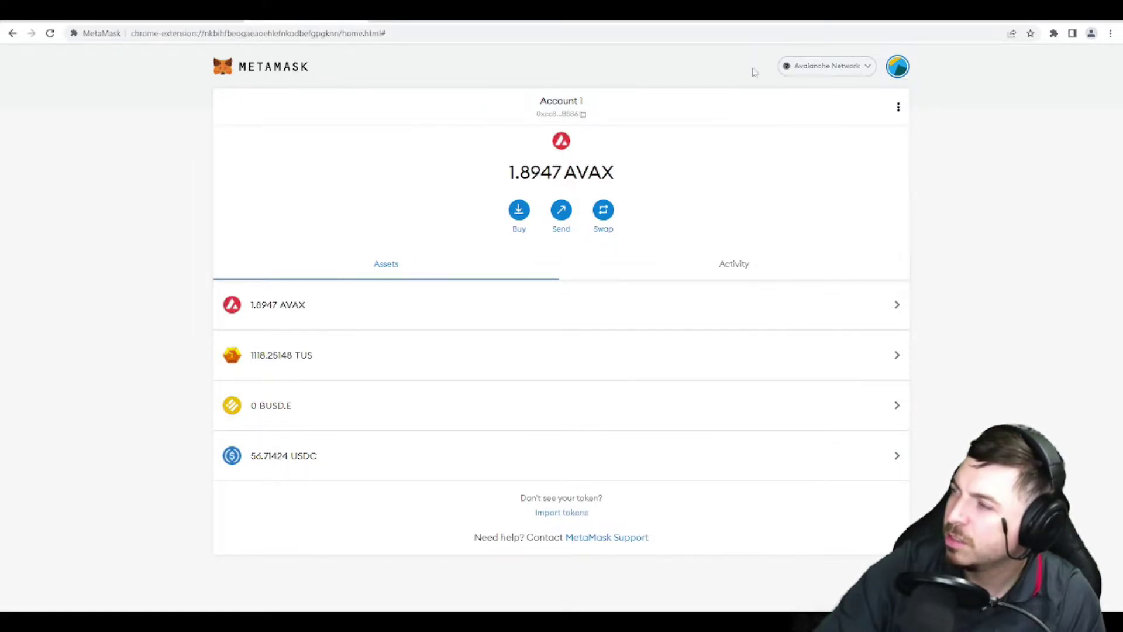
pyautogui.click(942, 24)
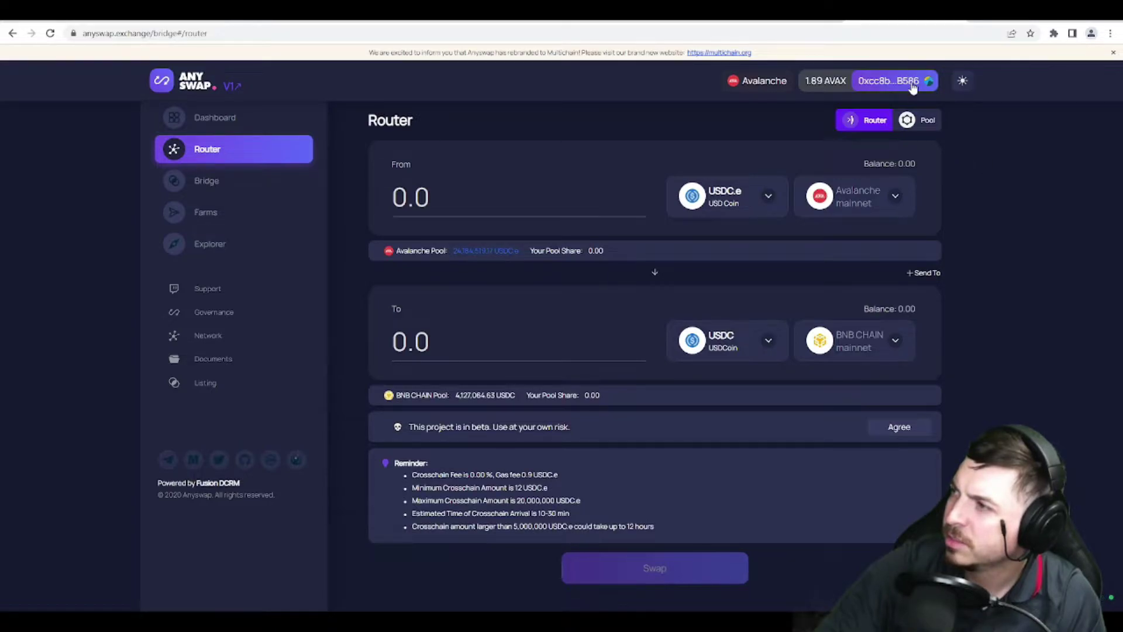
# Send 0.6 AVAX from Avalanche, quoted 0.52 AVAX on BNB Chain, accepting the beta notice.
pyautogui.click(770, 206)
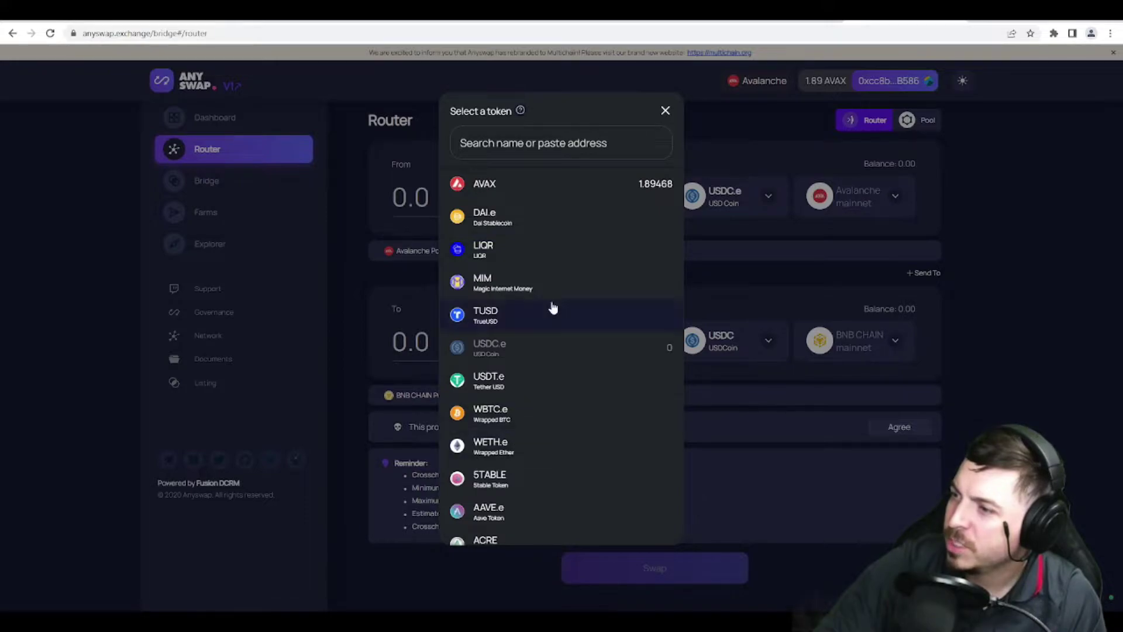
pyautogui.click(526, 190)
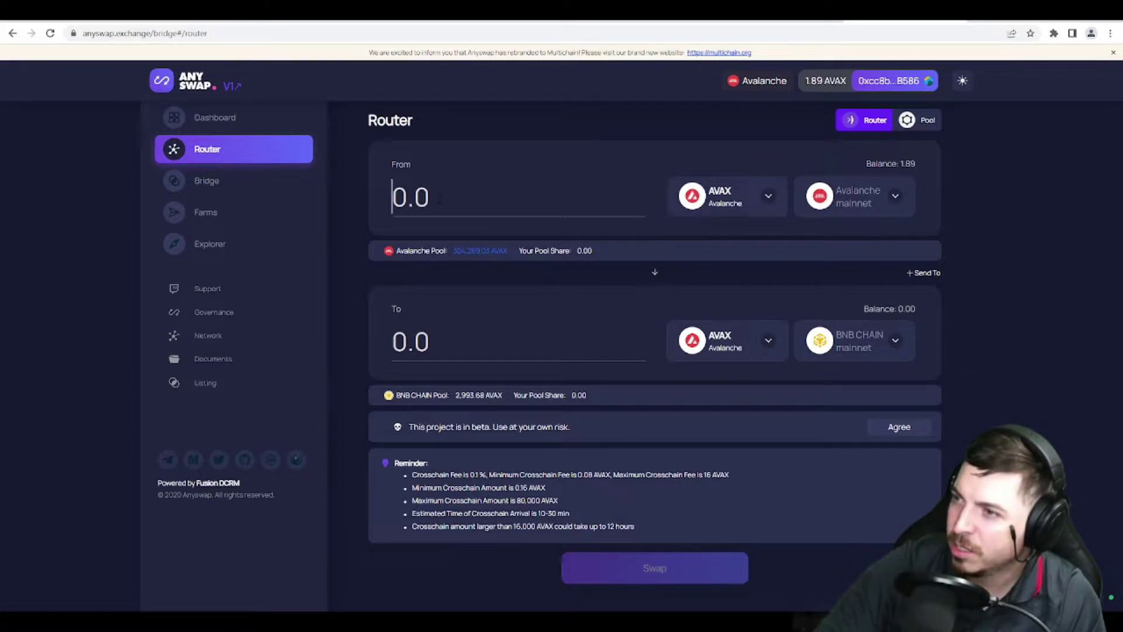
pyautogui.click(445, 197)
pyautogui.write('.6')
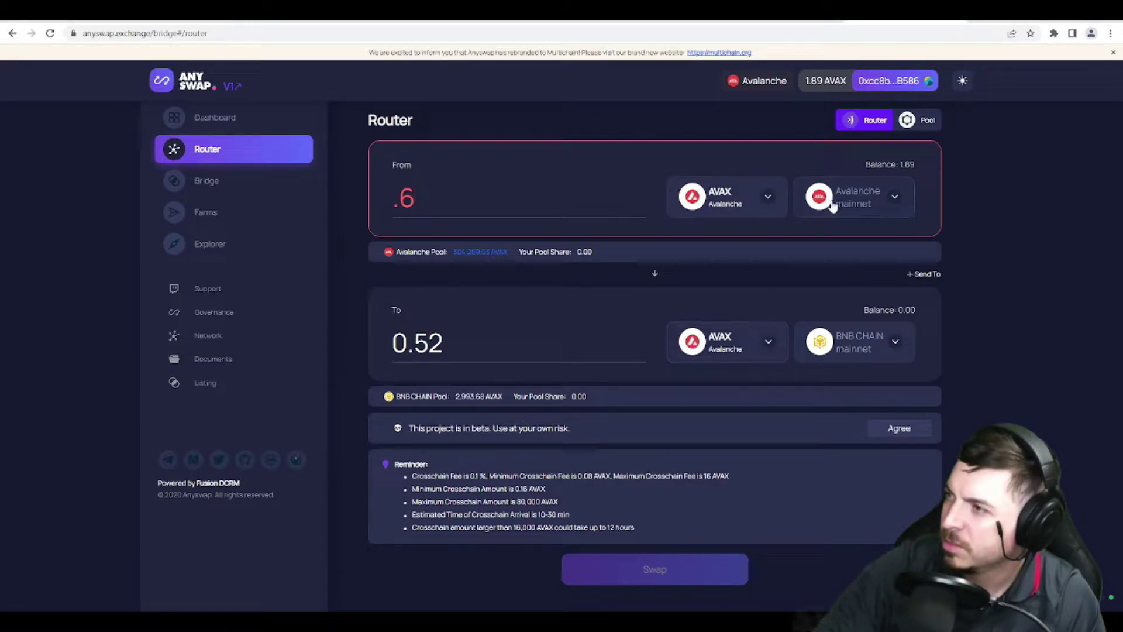
pyautogui.click(901, 431)
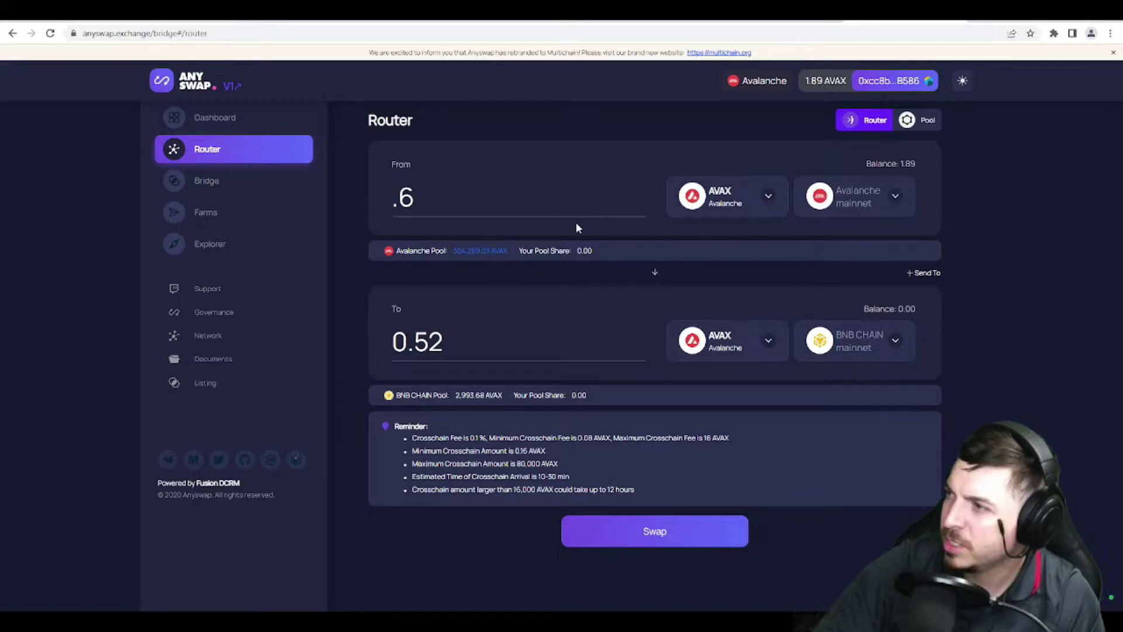
# Submit the 0.6 AVAX cross-chain swap to BNB Chain and approve it in MetaMask.
pyautogui.click(655, 531)
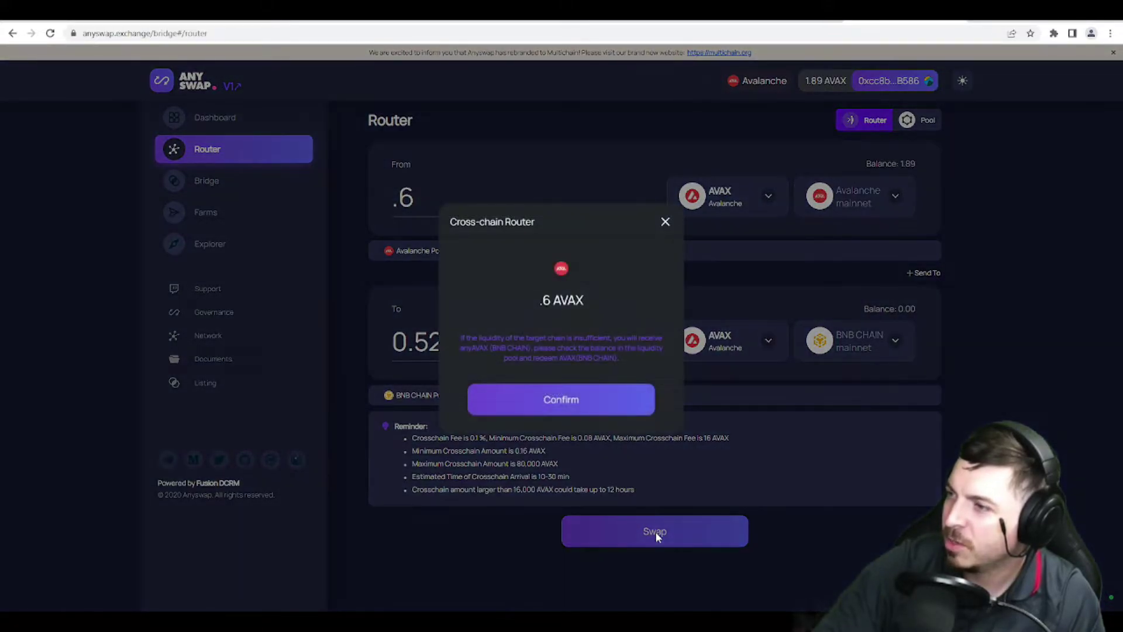
pyautogui.click(564, 403)
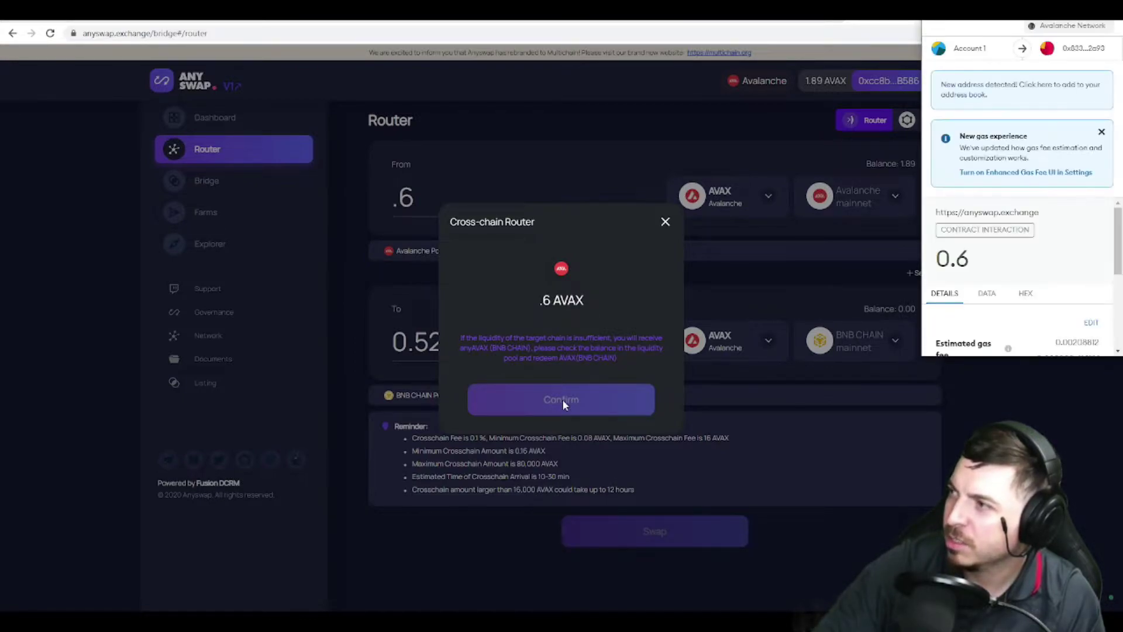
pyautogui.scroll(-3, 1050, 246)
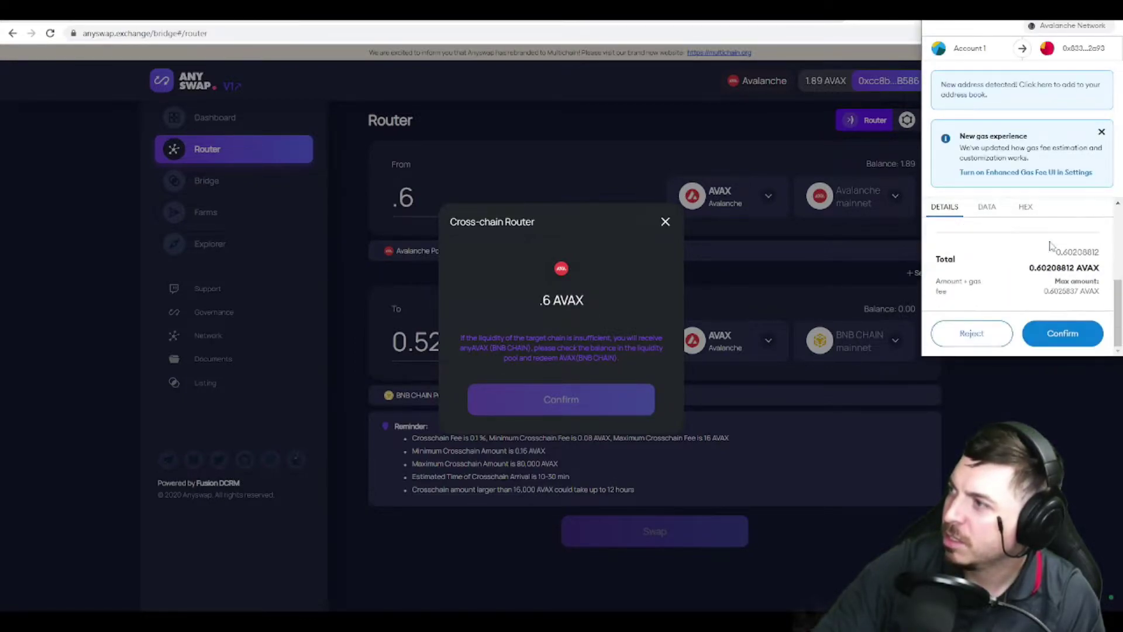
pyautogui.click(1058, 342)
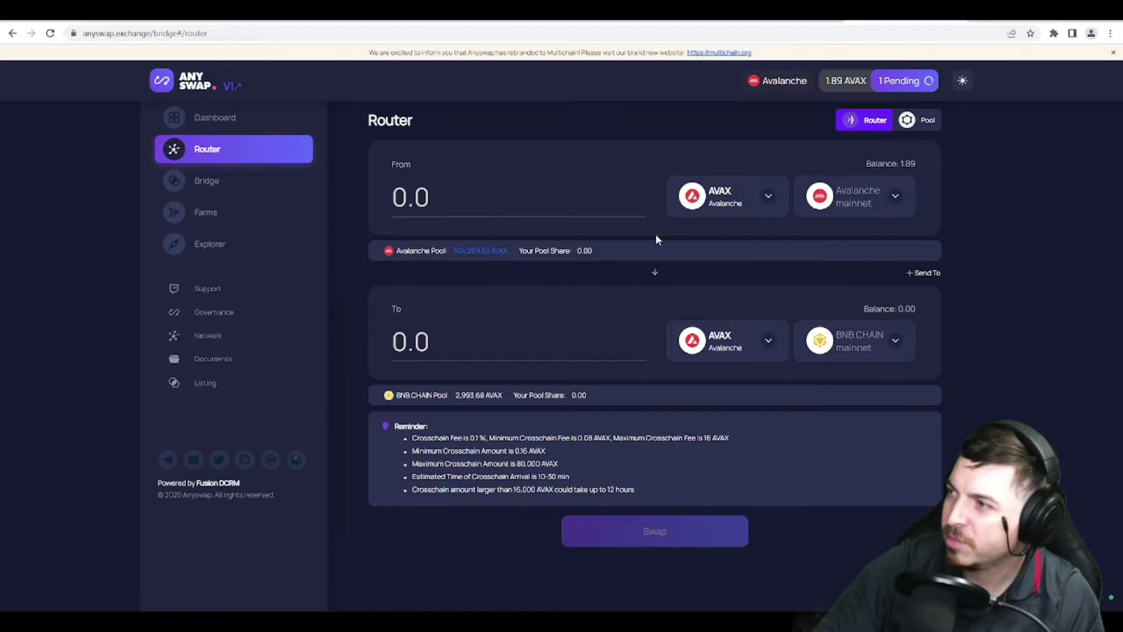
# Put MetaMask on Binance Smart Chain Mainnet and bring up the Import Tokens custom-token form.
pyautogui.click(312, 22)
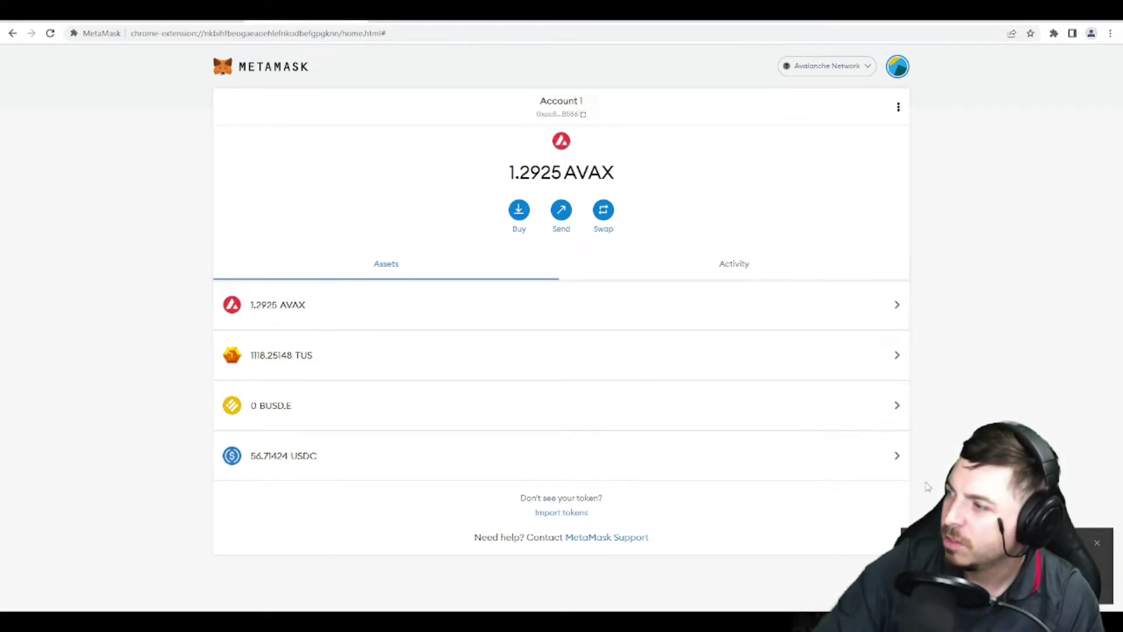
pyautogui.click(834, 69)
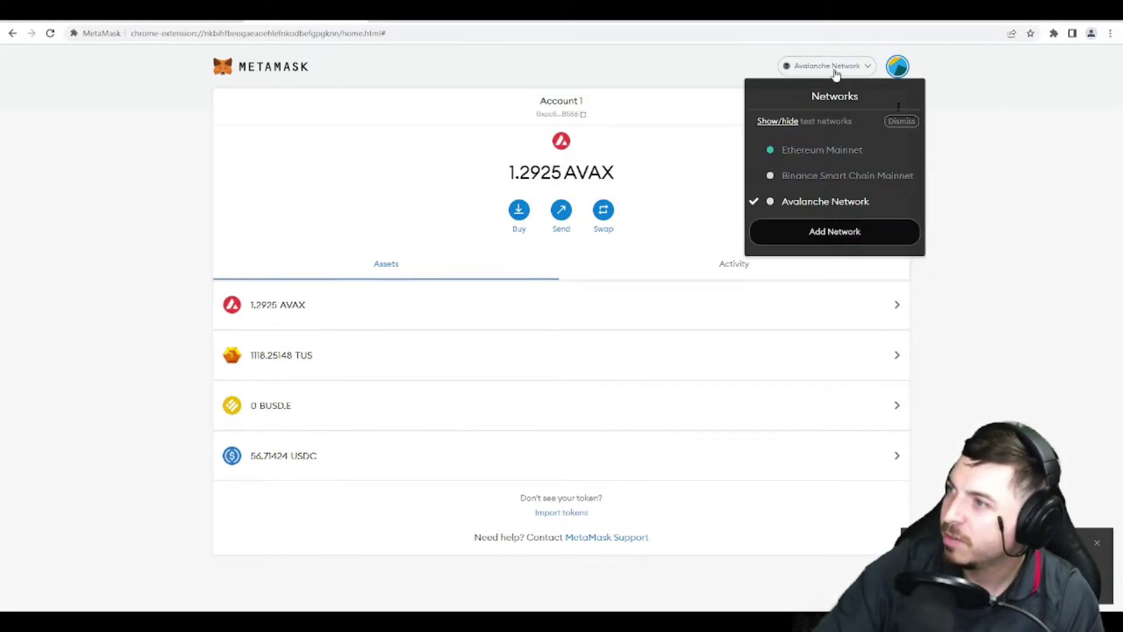
pyautogui.click(811, 178)
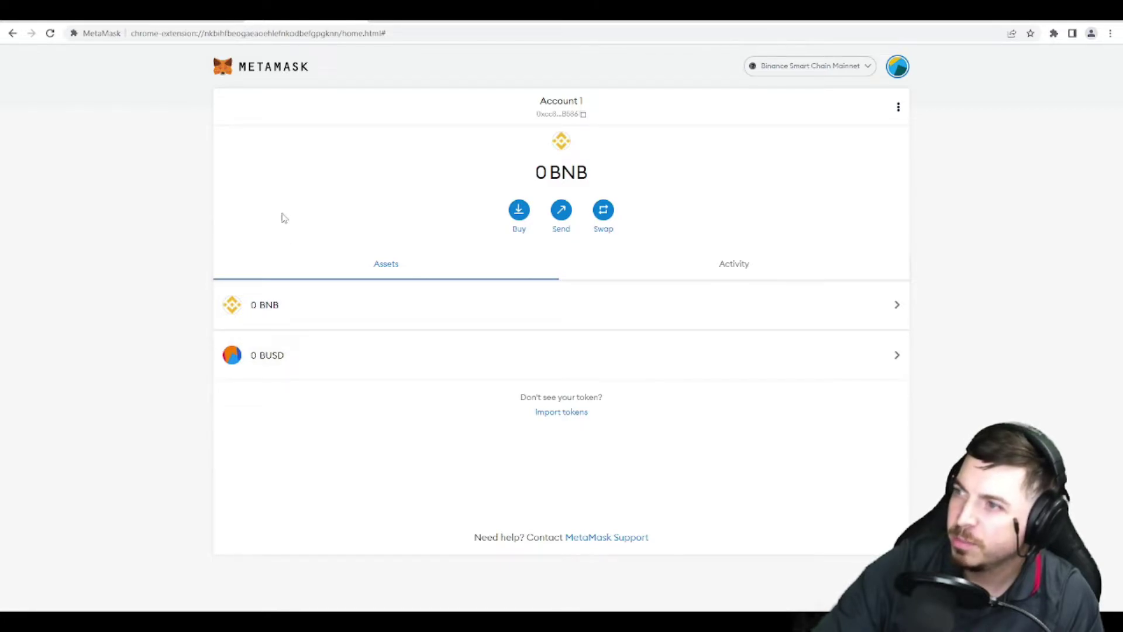
pyautogui.click(808, 69)
pyautogui.click(810, 182)
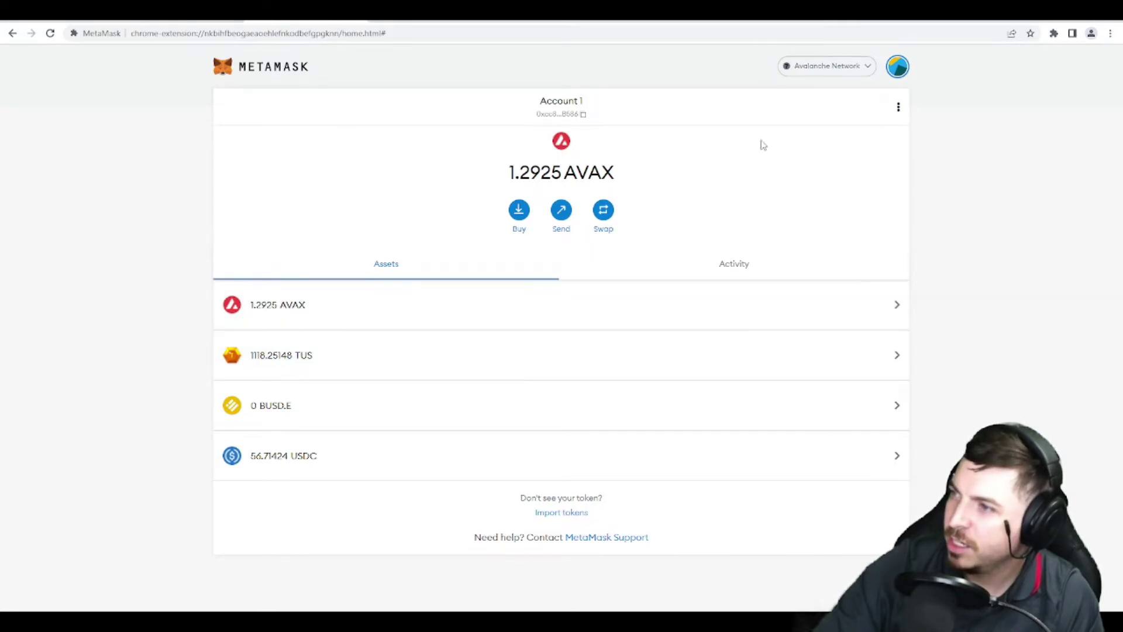
pyautogui.click(838, 67)
pyautogui.click(816, 176)
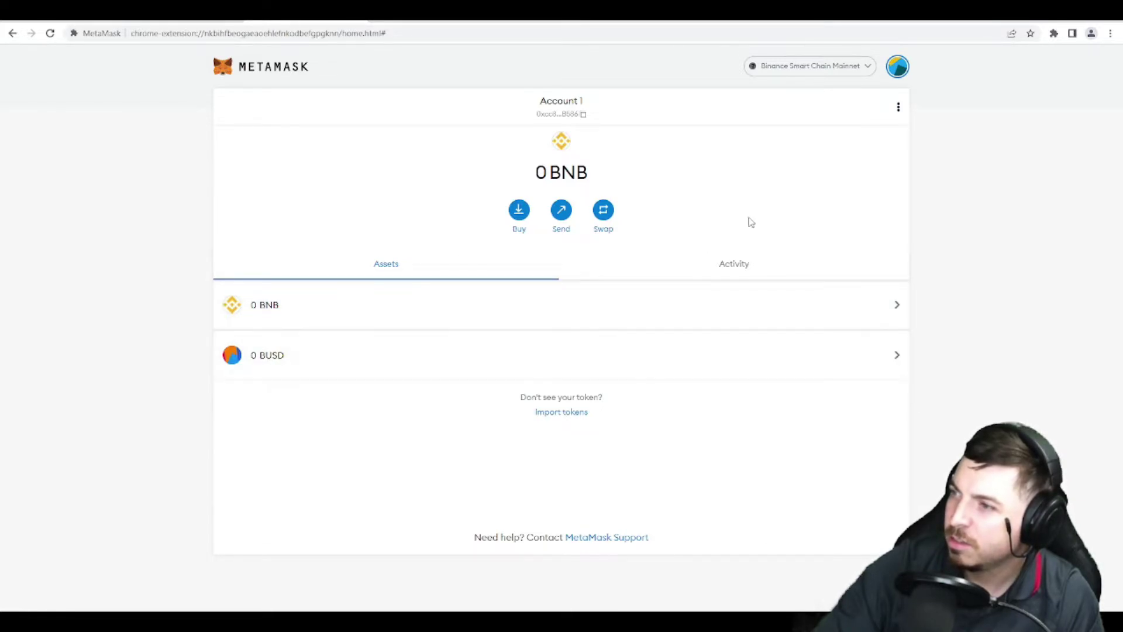
pyautogui.click(557, 414)
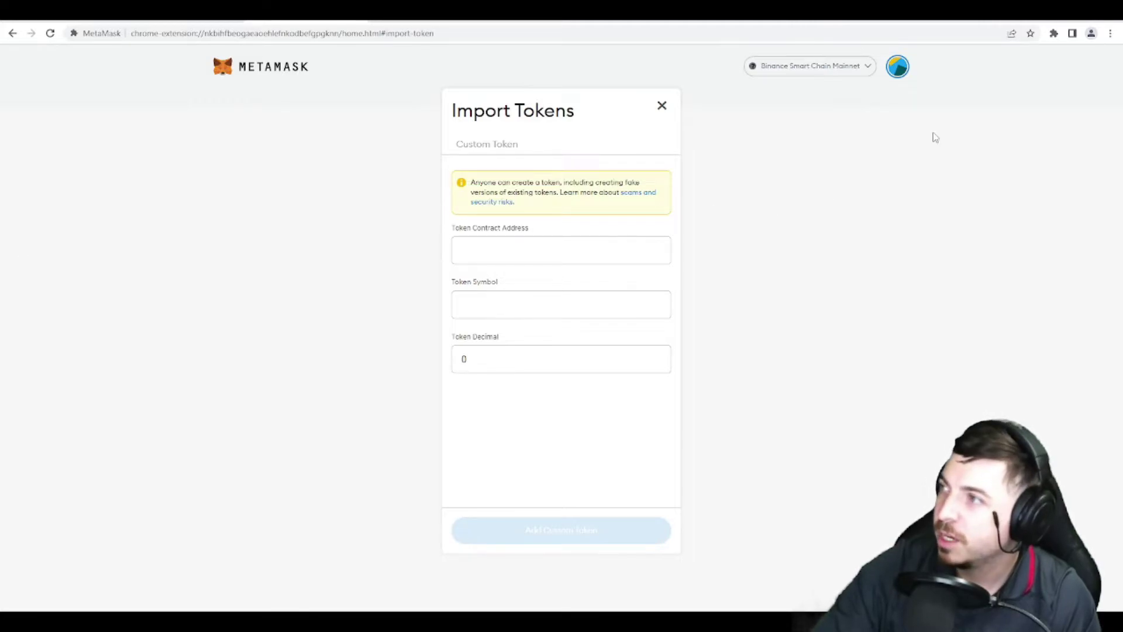
# Load coingecko.com in a new tab and search 'avax' to reach the Avalanche (AVAX) page.
pyautogui.hotkey('ctrl', 't')
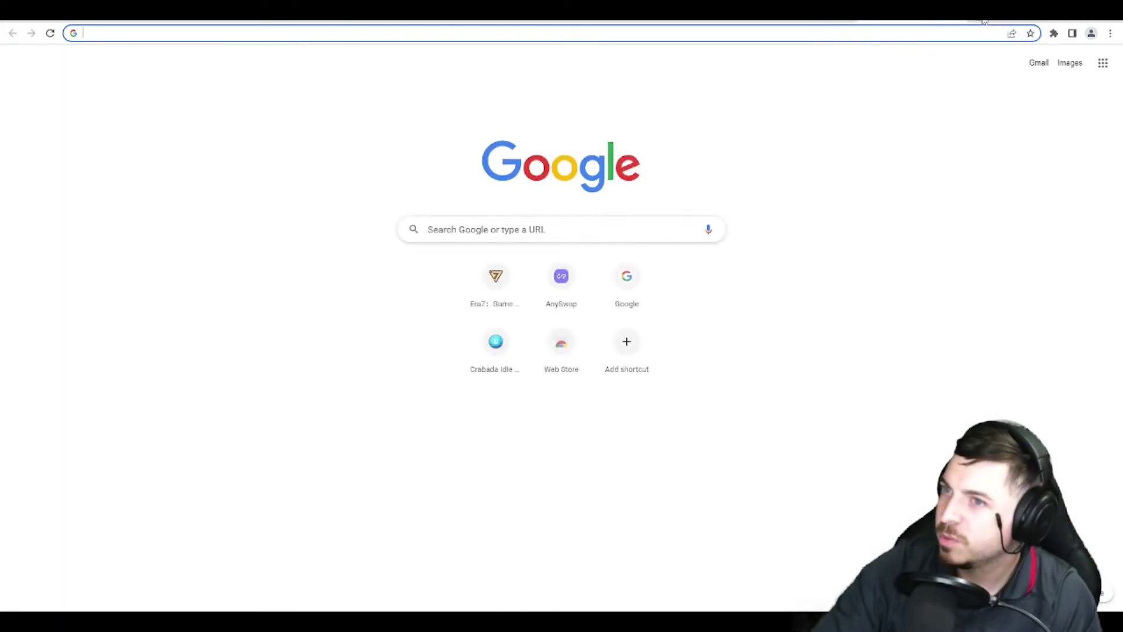
pyautogui.write('coin')
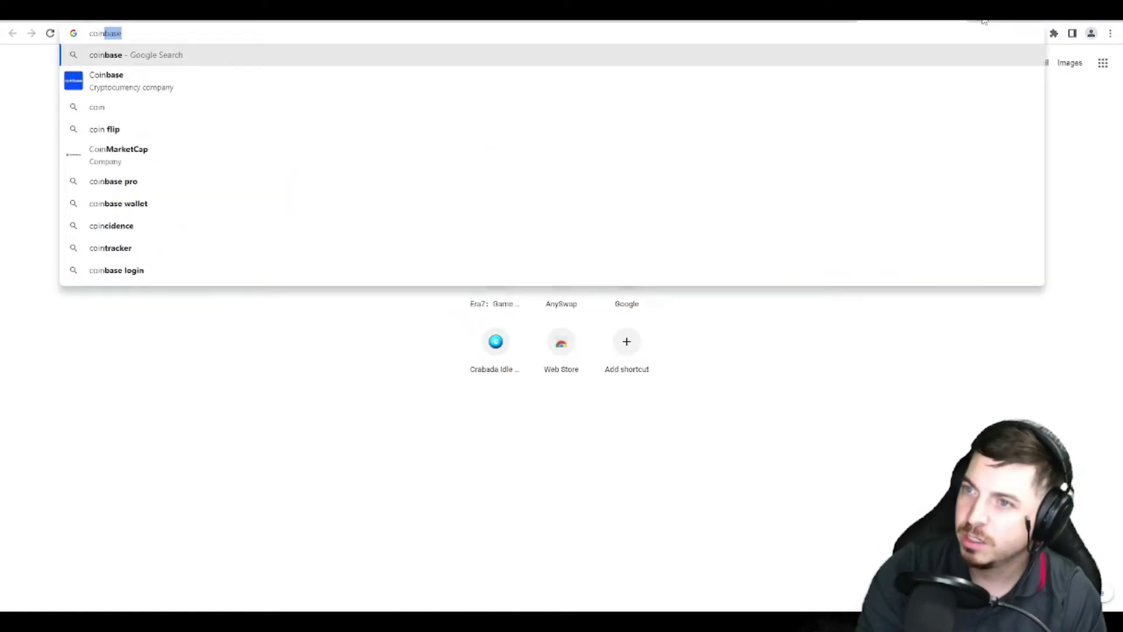
pyautogui.write('gecko.com')
pyautogui.press('Return')
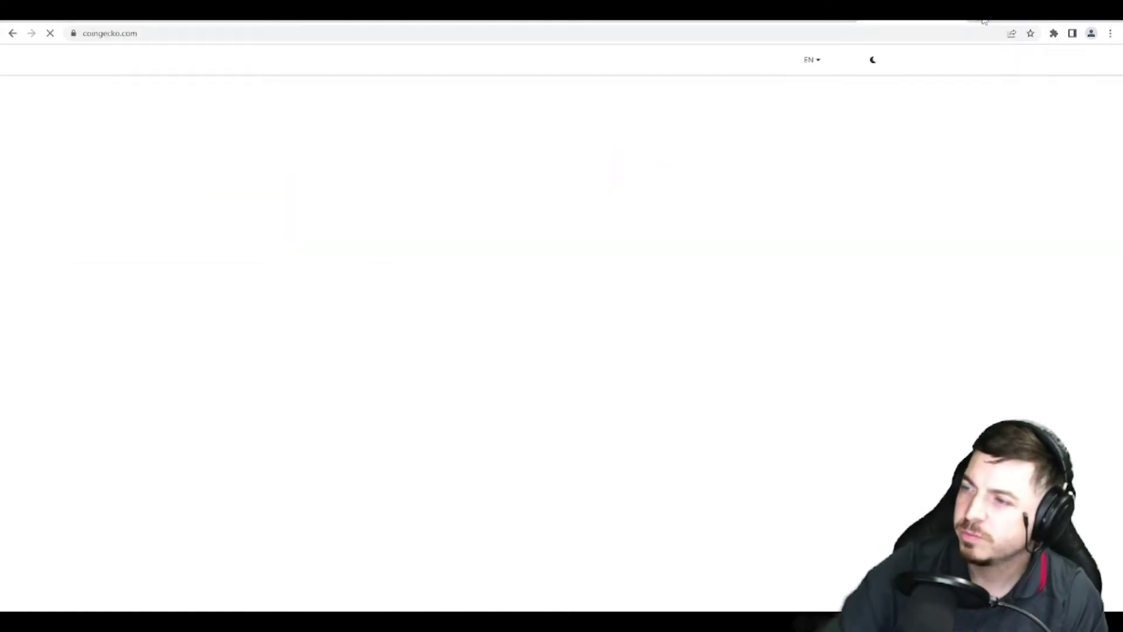
pyautogui.click(877, 99)
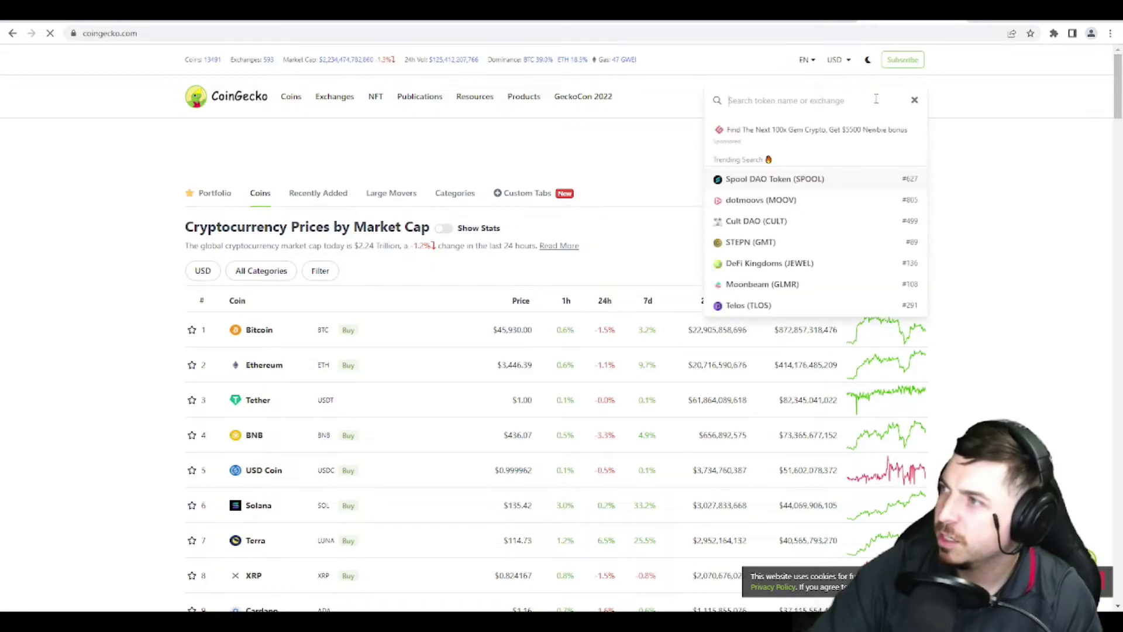
pyautogui.write('avax')
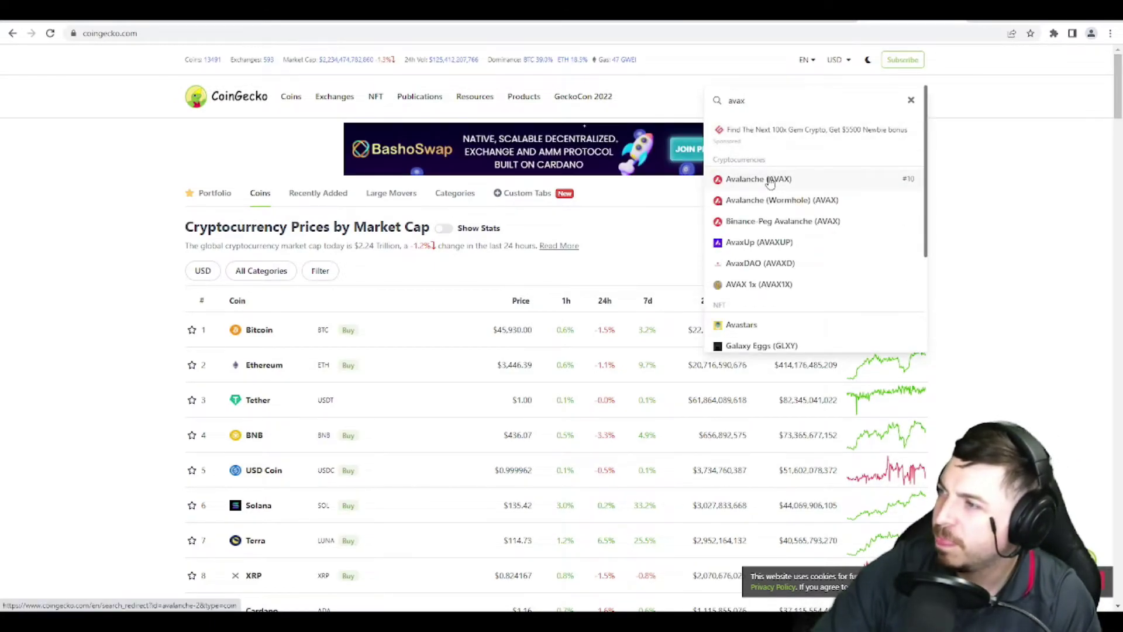
pyautogui.click(770, 183)
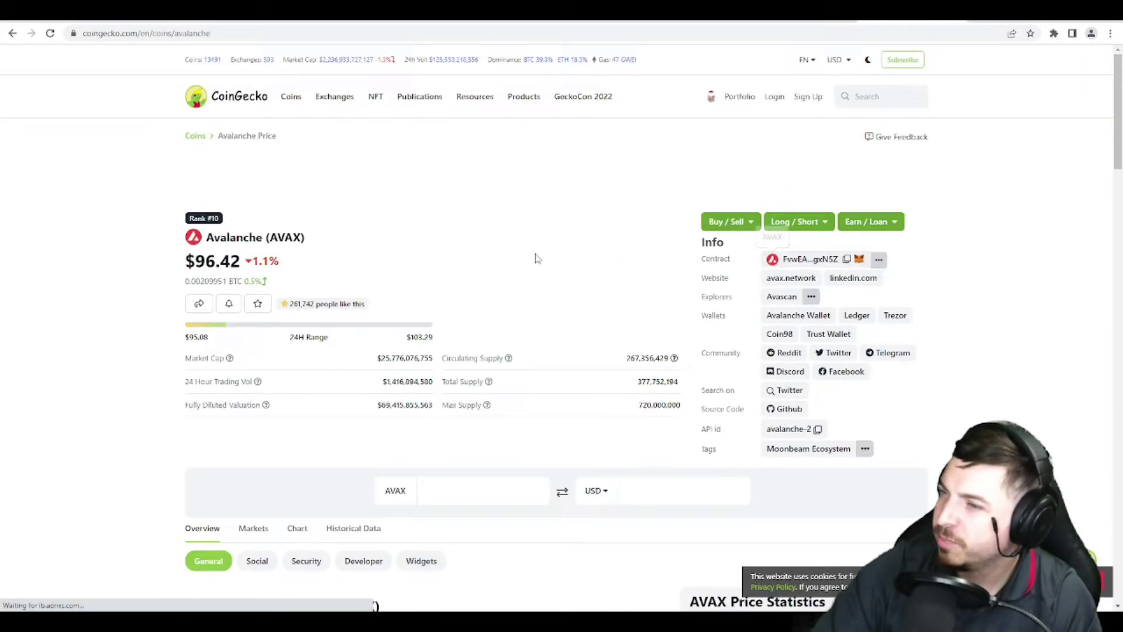
# View AVAX's contract addresses on other networks, then close the list.
pyautogui.click(879, 260)
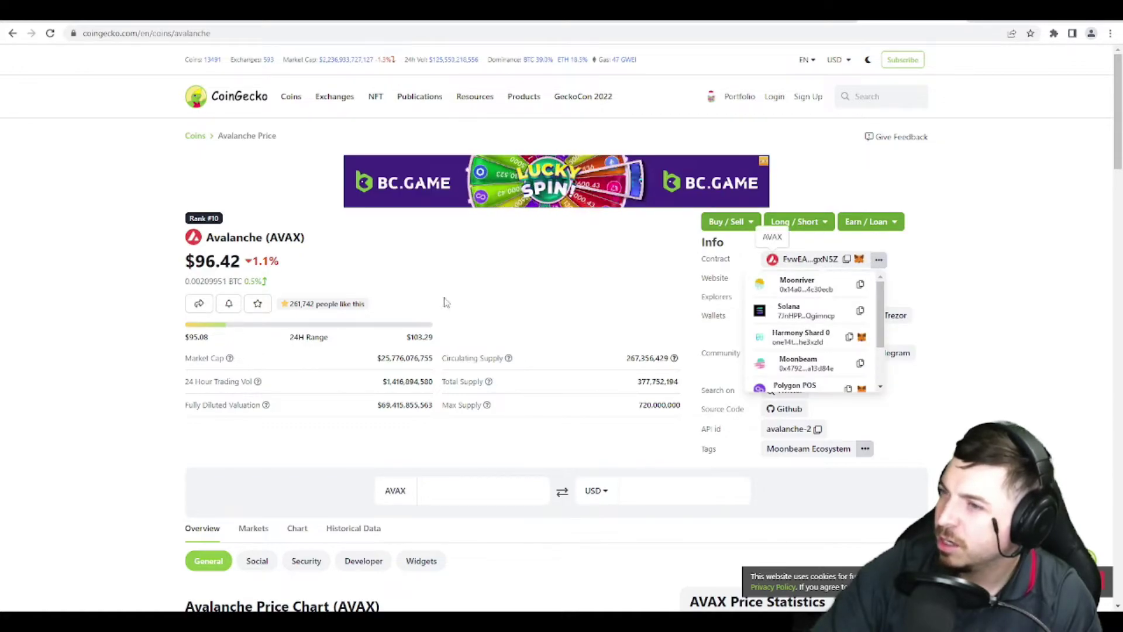
pyautogui.scroll(-3, 841, 332)
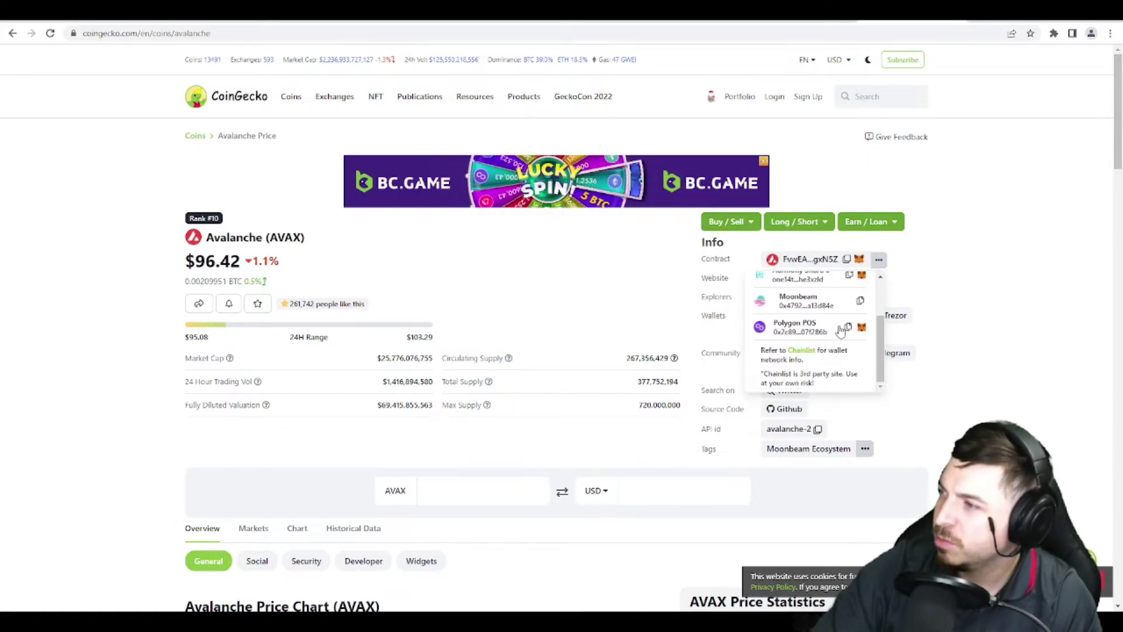
pyautogui.scroll(3, 825, 310)
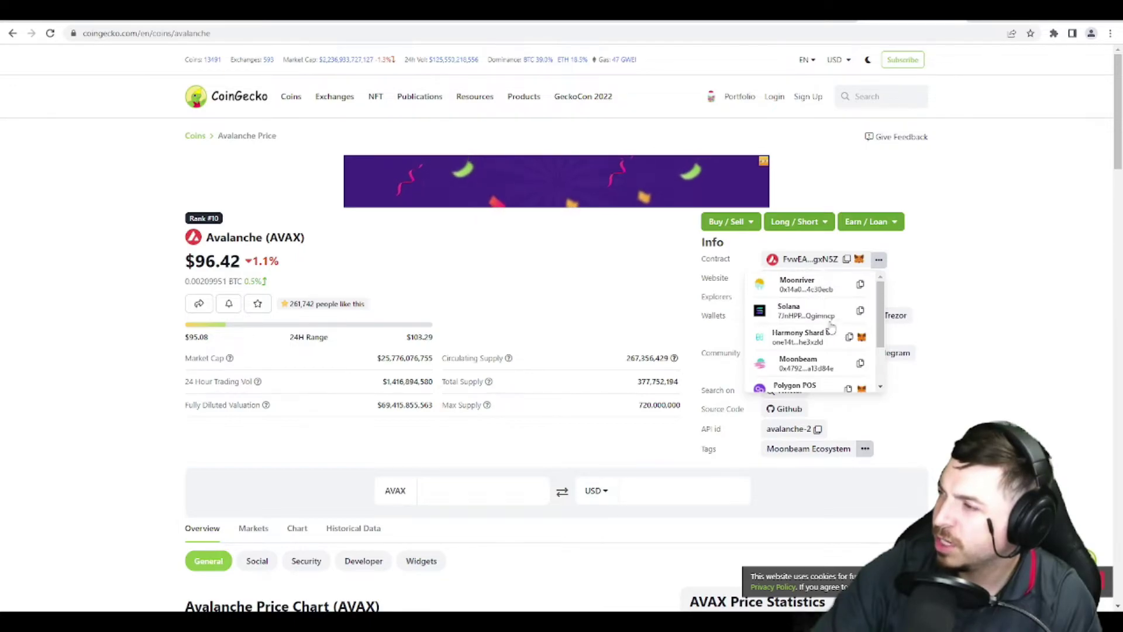
pyautogui.scroll(-3, 825, 327)
pyautogui.scroll(-1, 831, 374)
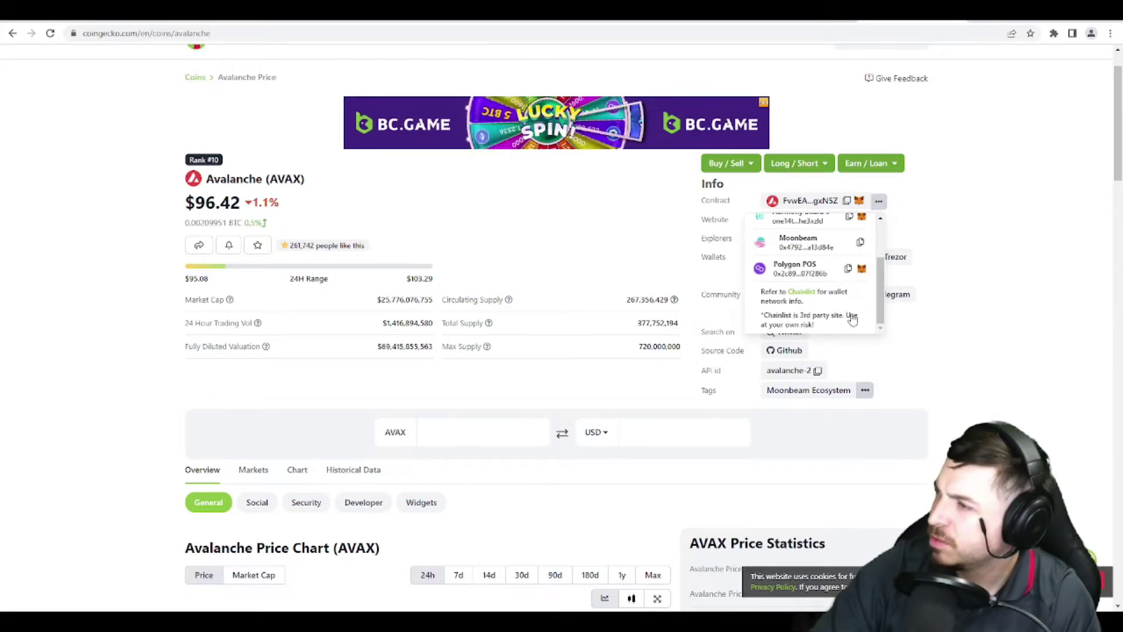
pyautogui.moveTo(880, 273); pyautogui.dragTo(888, 234)
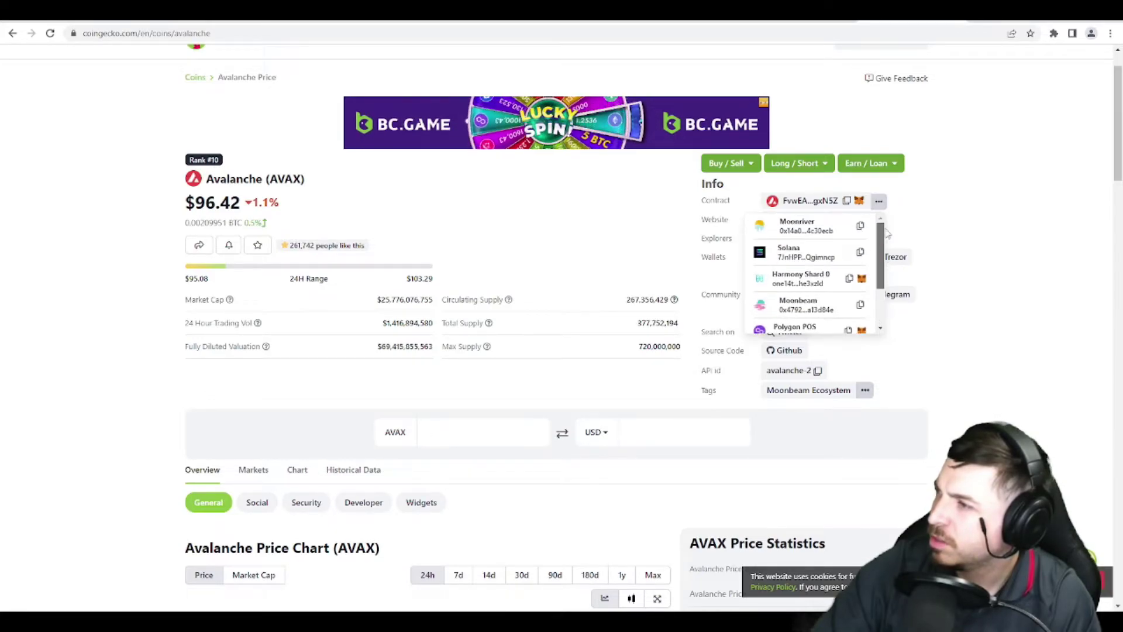
pyautogui.click(965, 220)
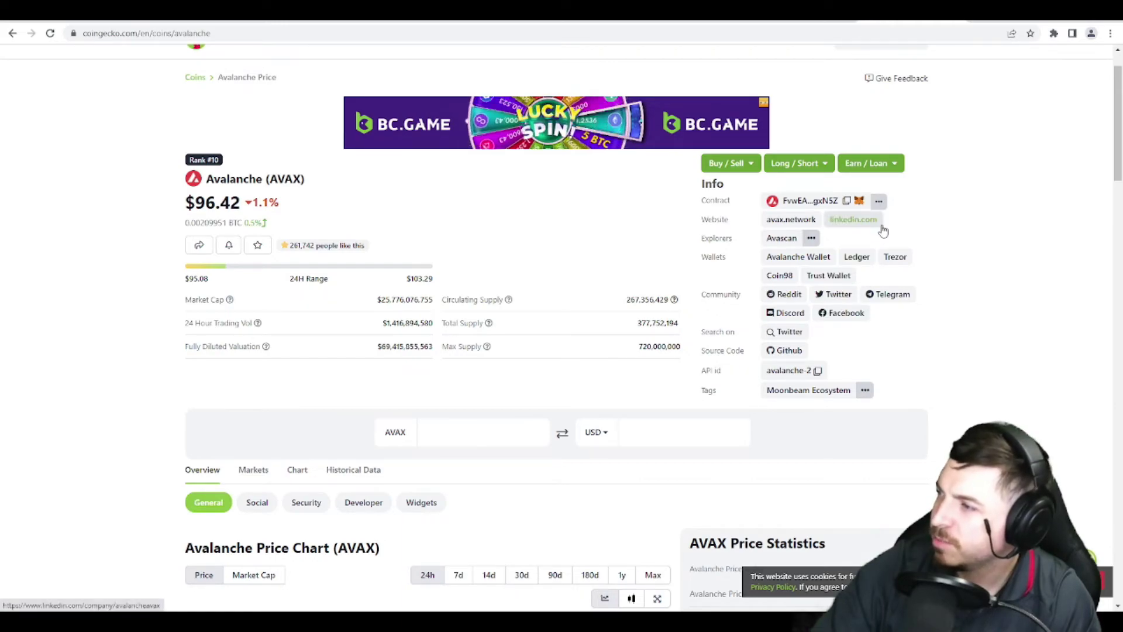
# Import AVAX into MetaMask with its pasted contract address, showing 0.52 AVAX.
pyautogui.click(879, 201)
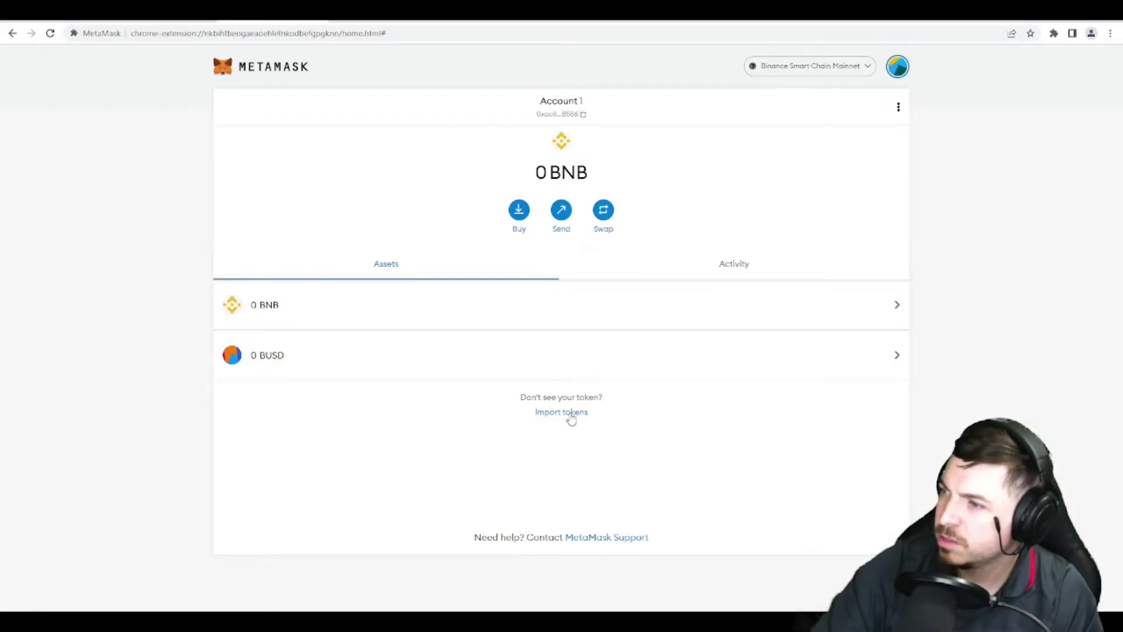
pyautogui.click(571, 416)
pyautogui.hotkey('ctrl', 'v')
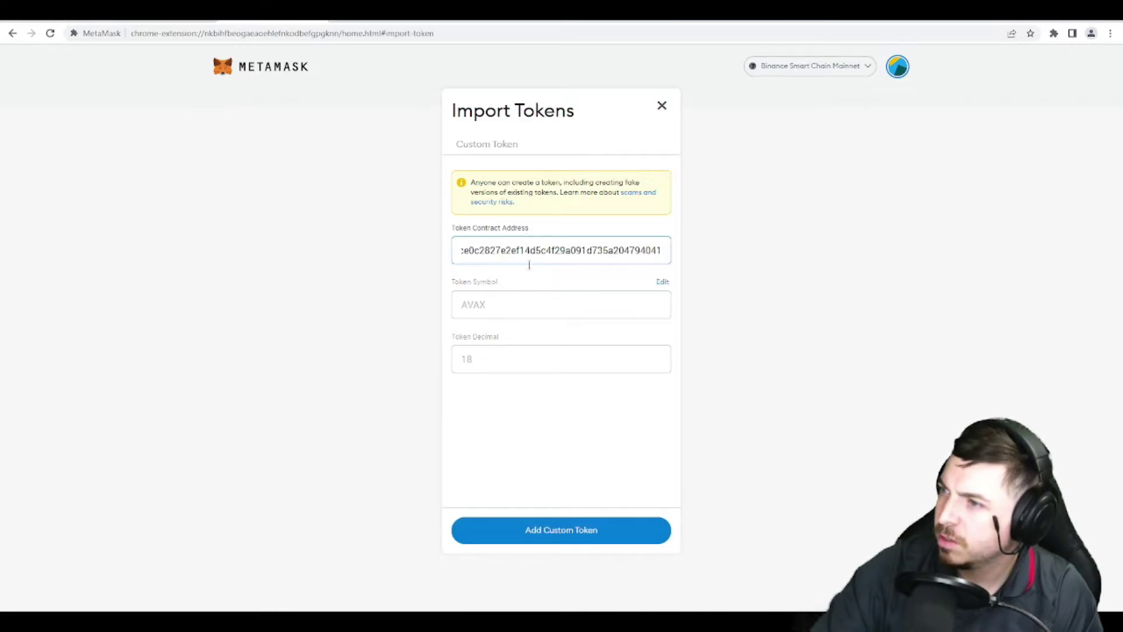
pyautogui.click(539, 532)
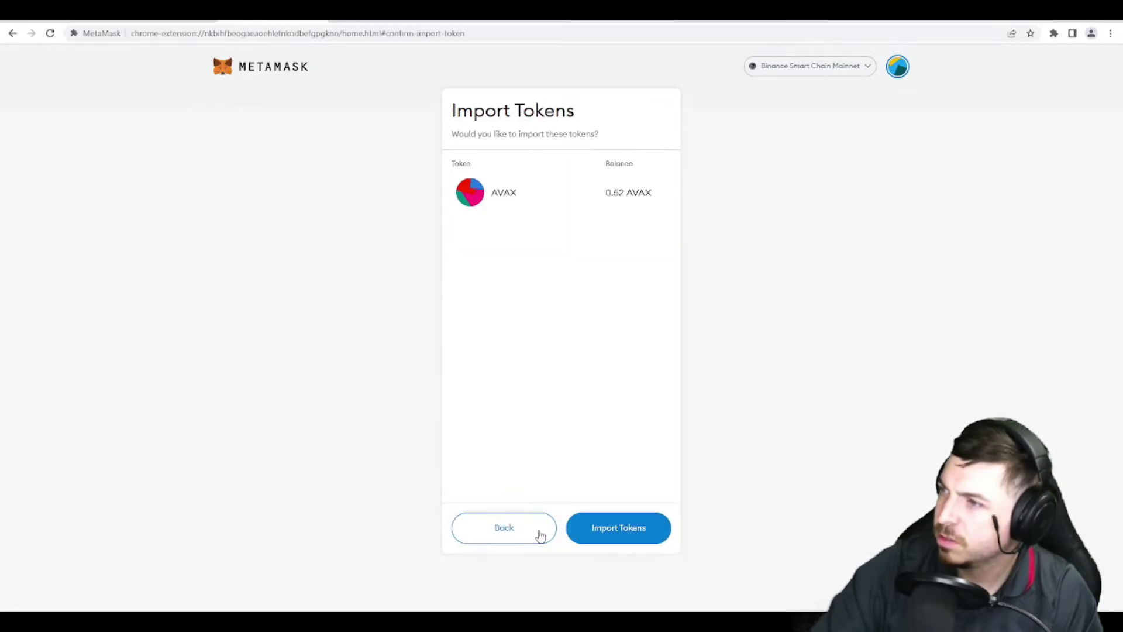
pyautogui.click(602, 533)
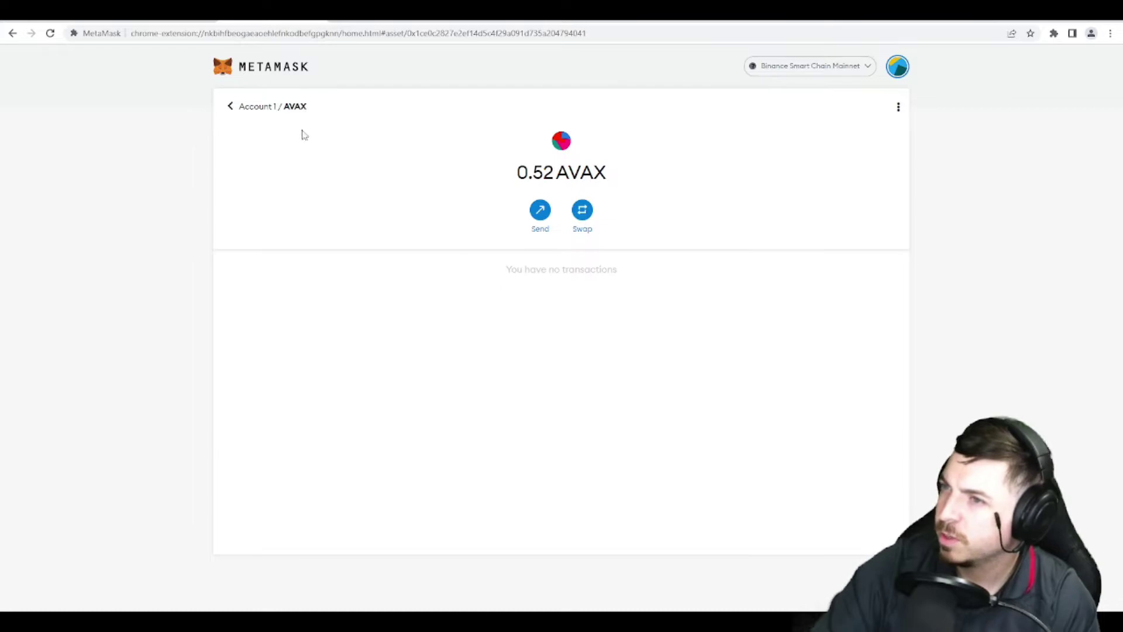
pyautogui.click(245, 109)
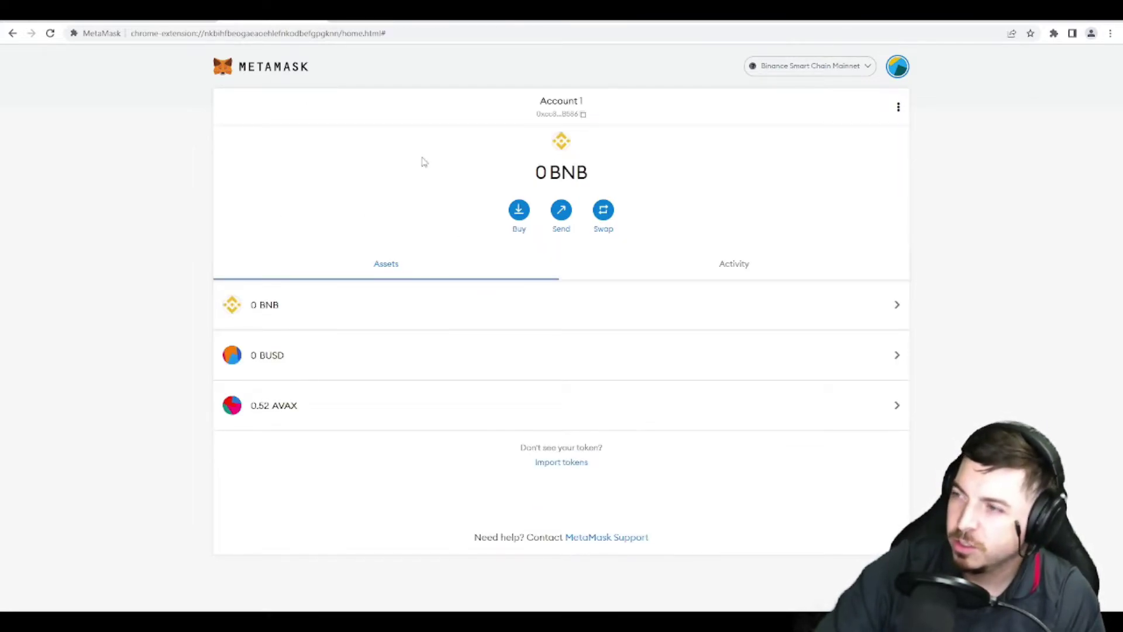
pyautogui.click(980, 21)
# Load coinmarketcap.com and view Avalanche's BNB Smart Chain (BEP20) contract address.
pyautogui.write('coinma')
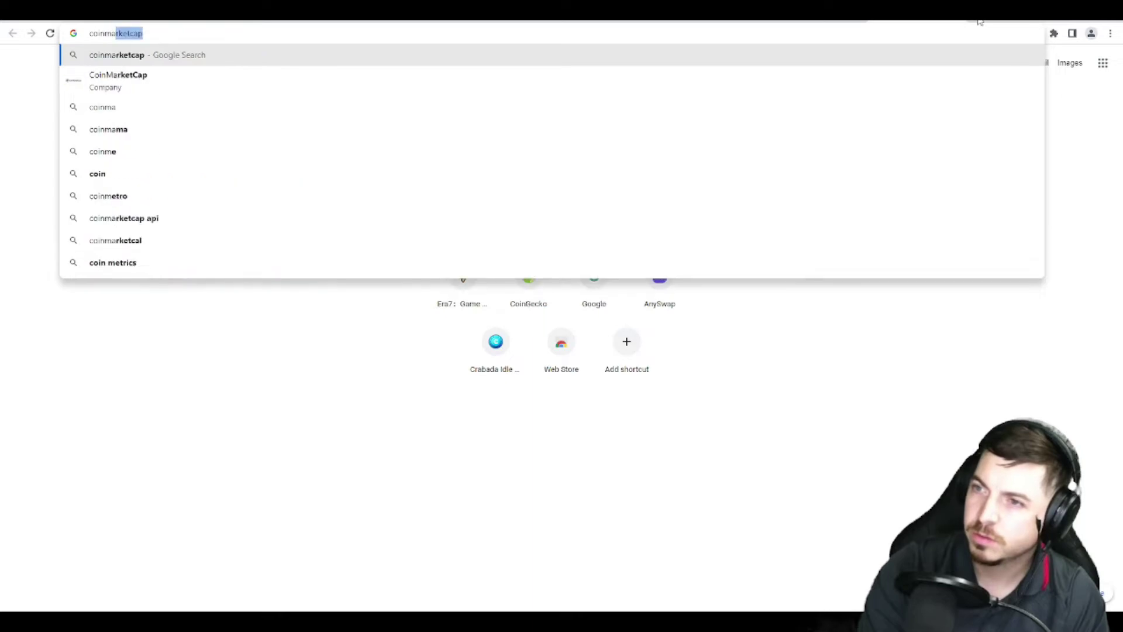
pyautogui.write('rketcap.com')
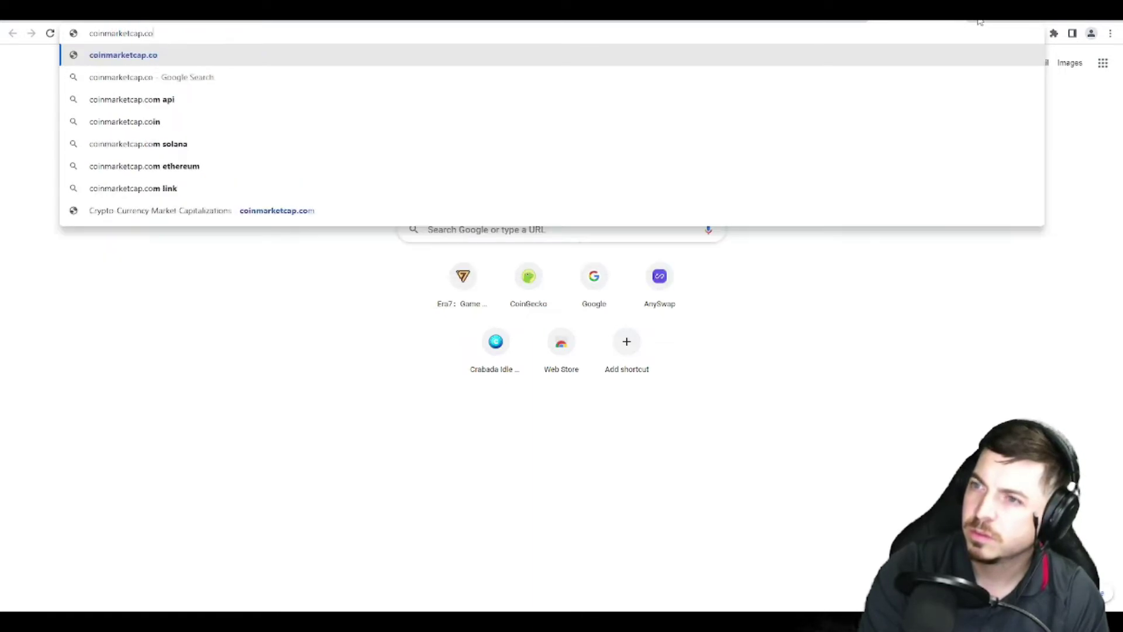
pyautogui.press('Return')
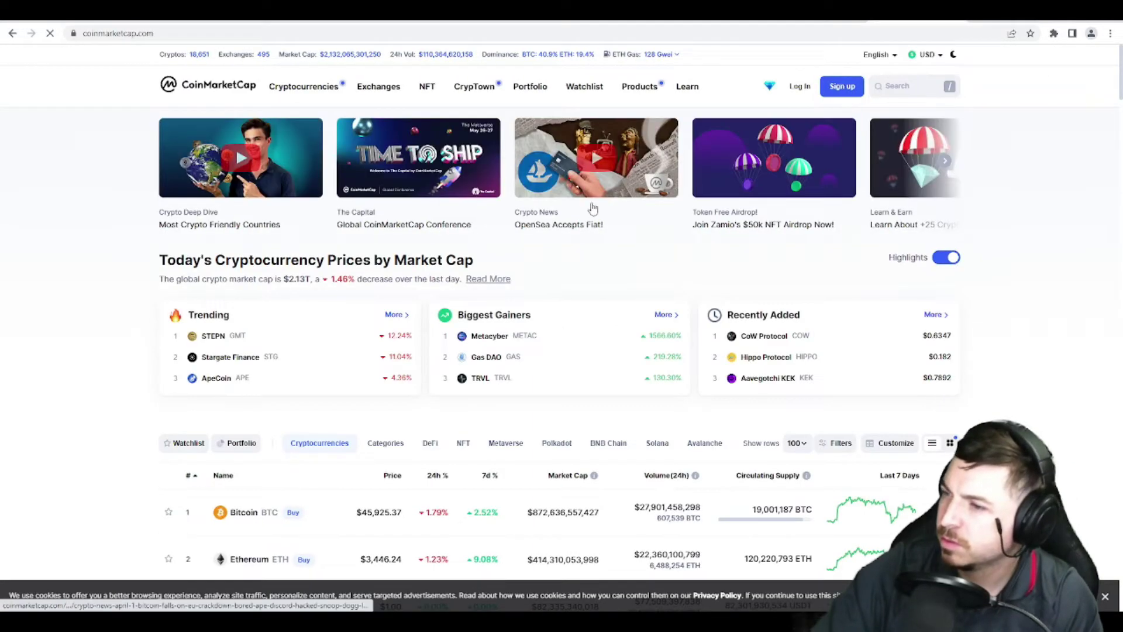
pyautogui.scroll(-10, 515, 234)
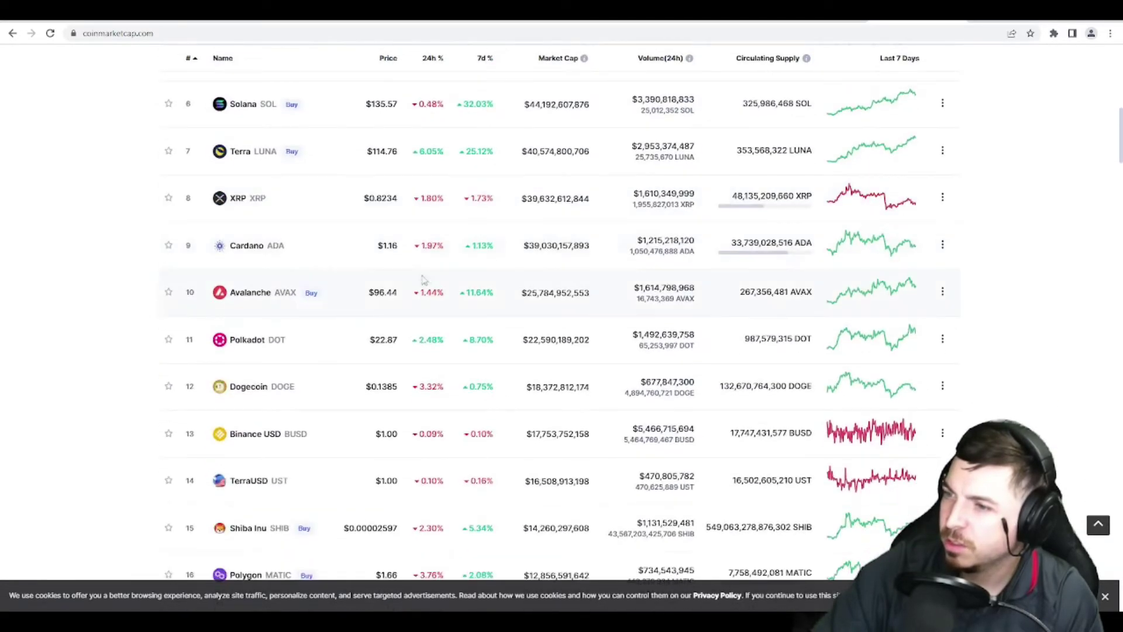
pyautogui.click(244, 295)
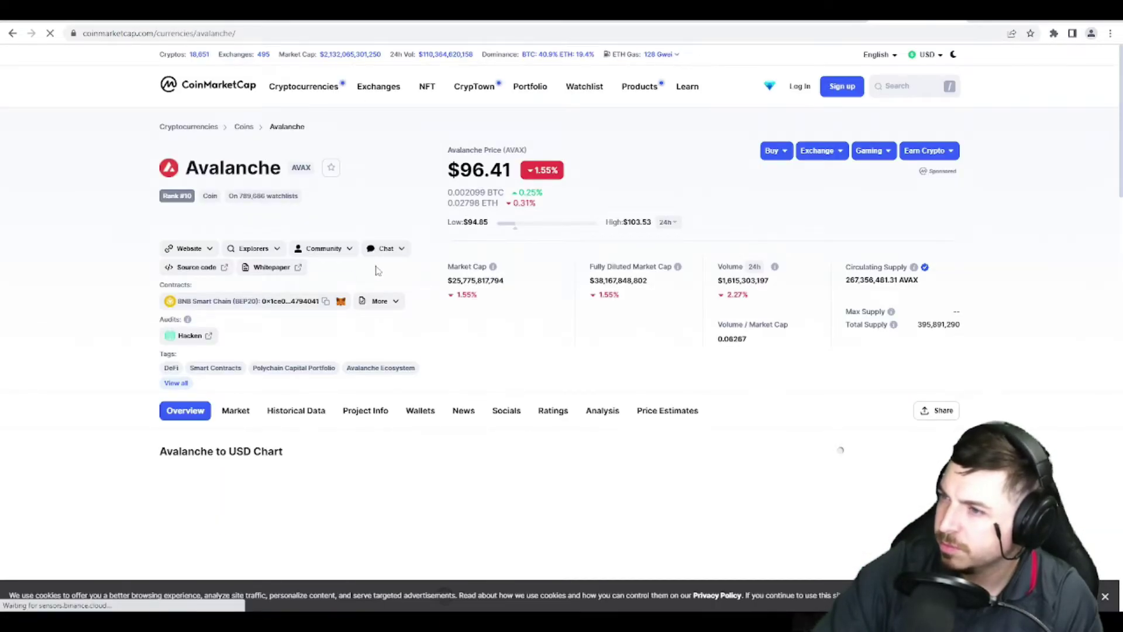
pyautogui.moveTo(204, 256)
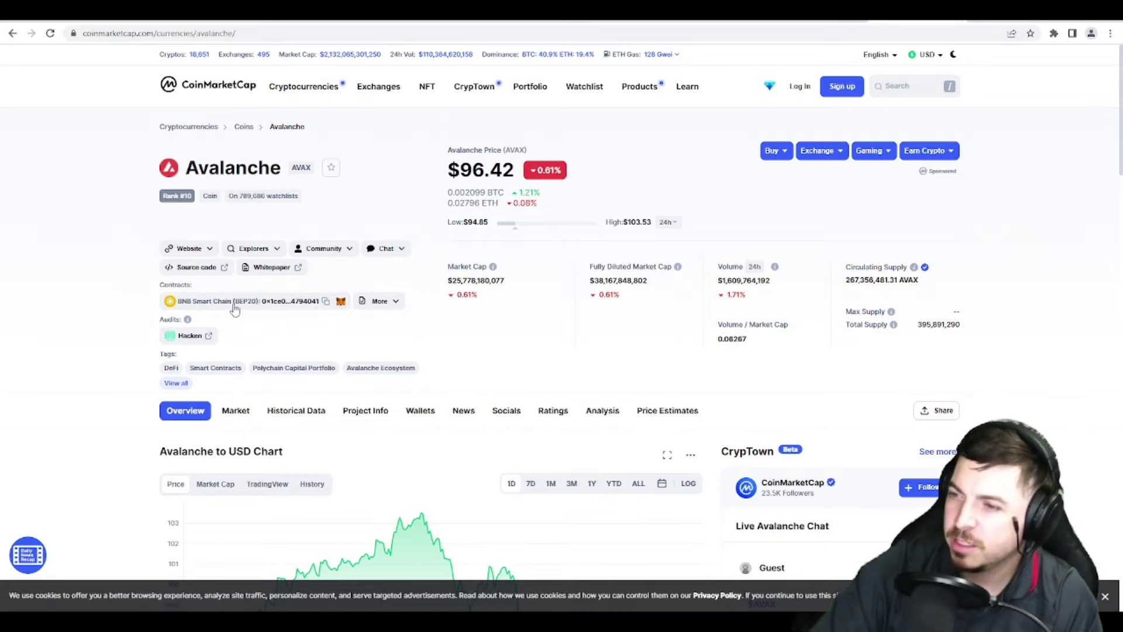
pyautogui.click(396, 304)
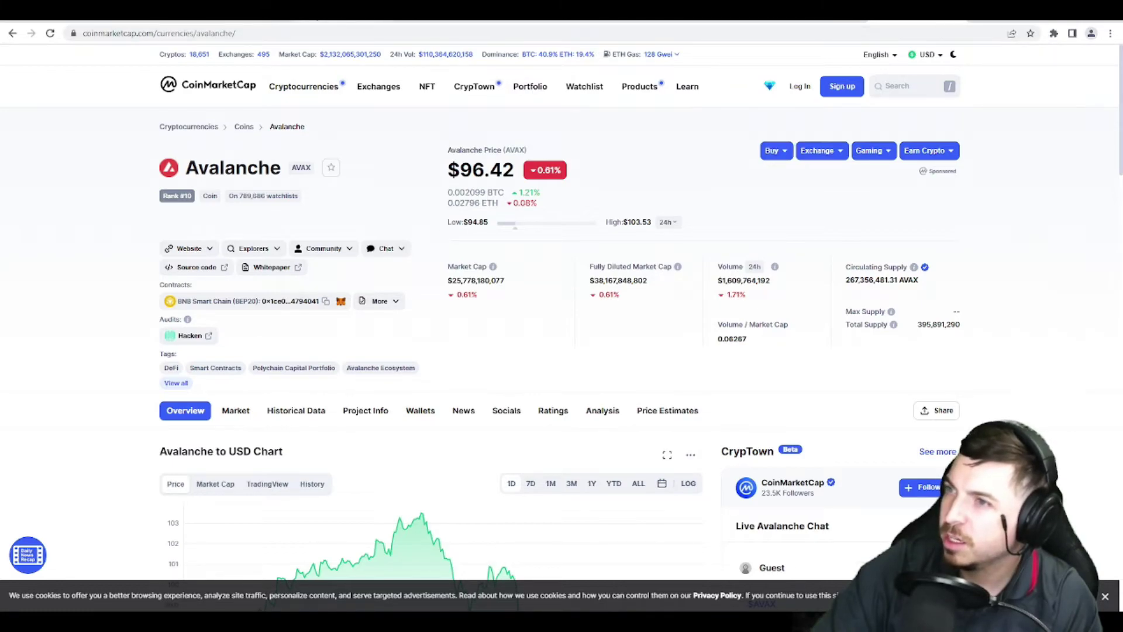
pyautogui.click(292, 10)
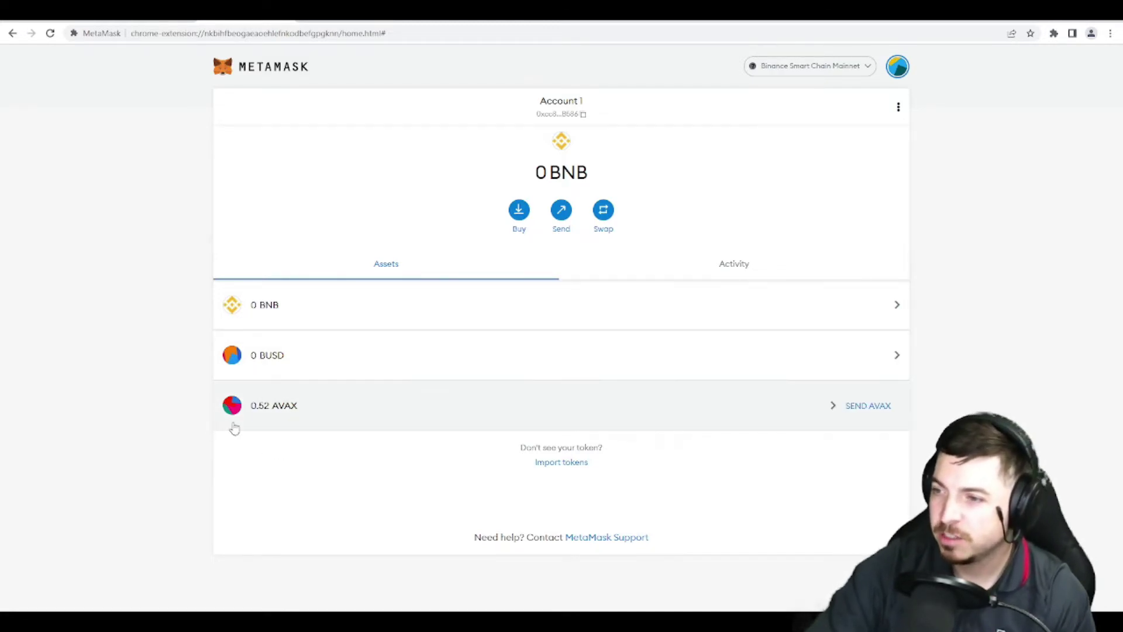
# Set up a MetaMask swap from AVAX (0.52 available) to BUSD.
pyautogui.click(606, 214)
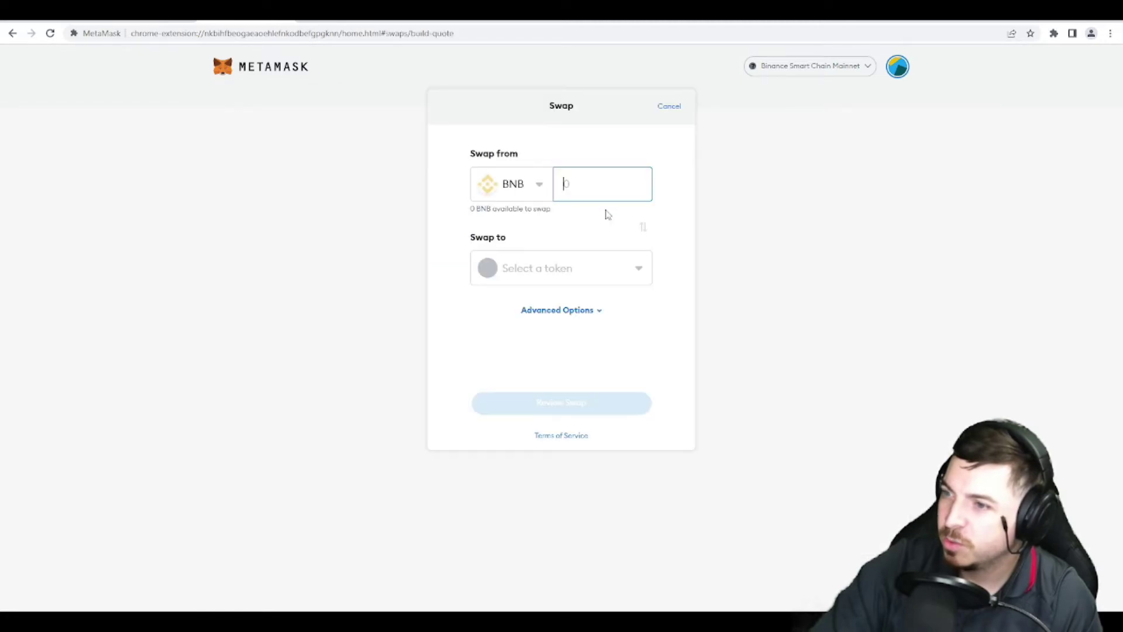
pyautogui.click(534, 184)
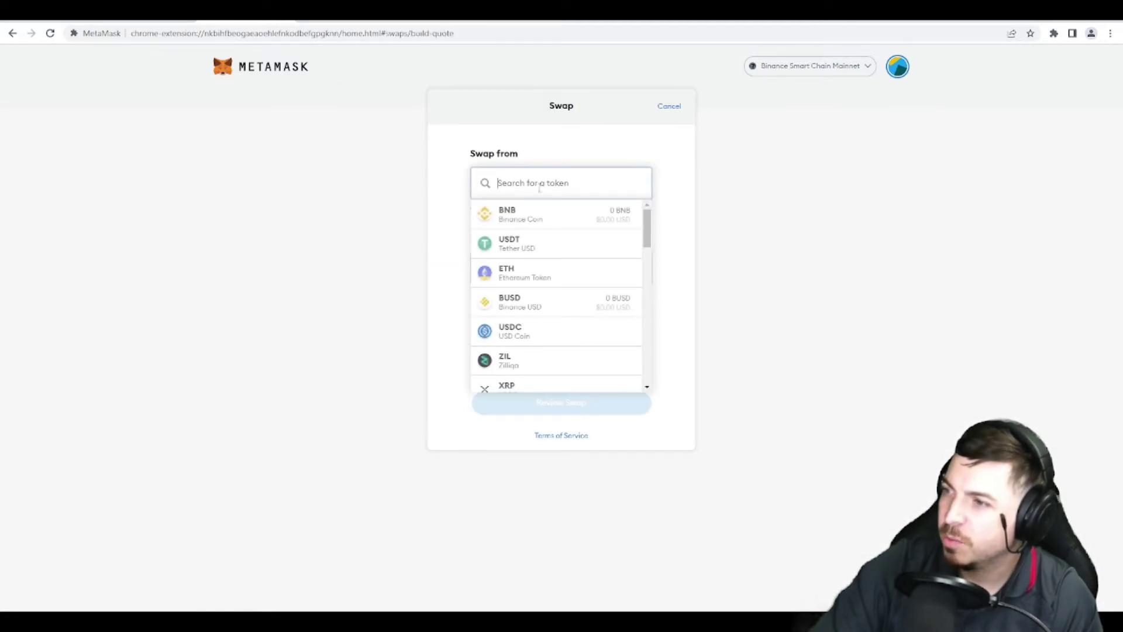
pyautogui.write('avax')
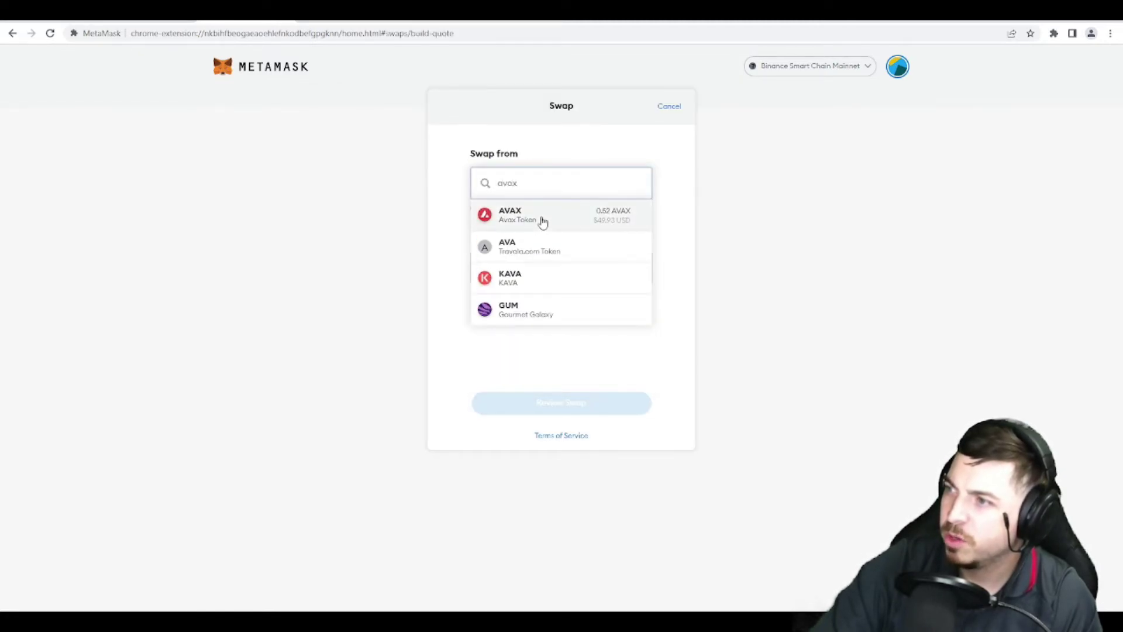
pyautogui.click(542, 219)
pyautogui.click(612, 276)
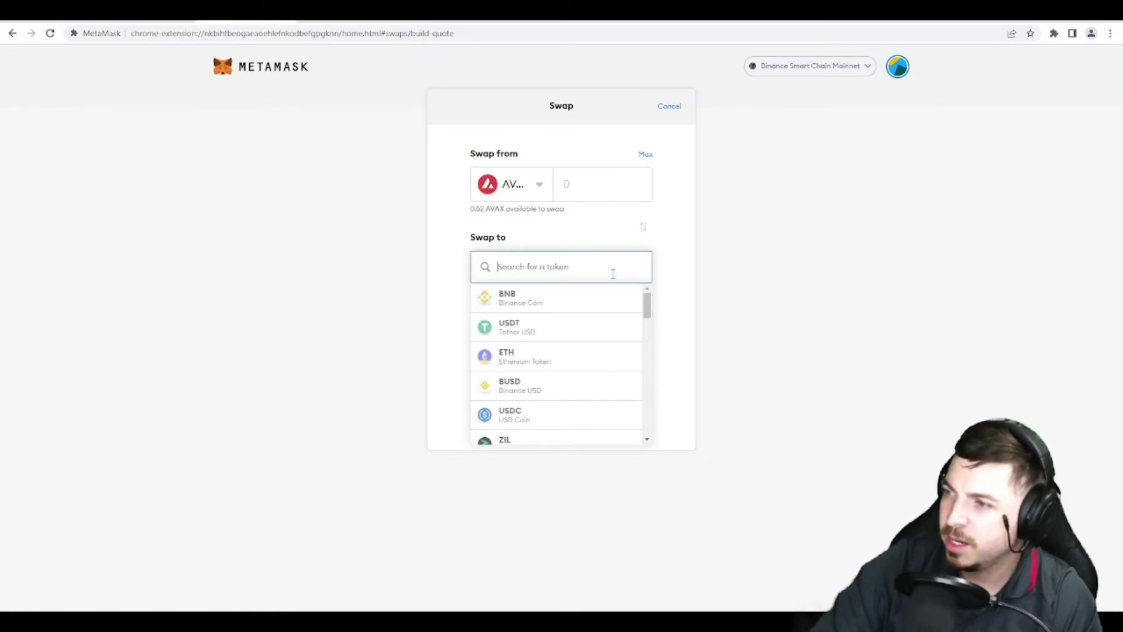
pyautogui.scroll(-5, 575, 321)
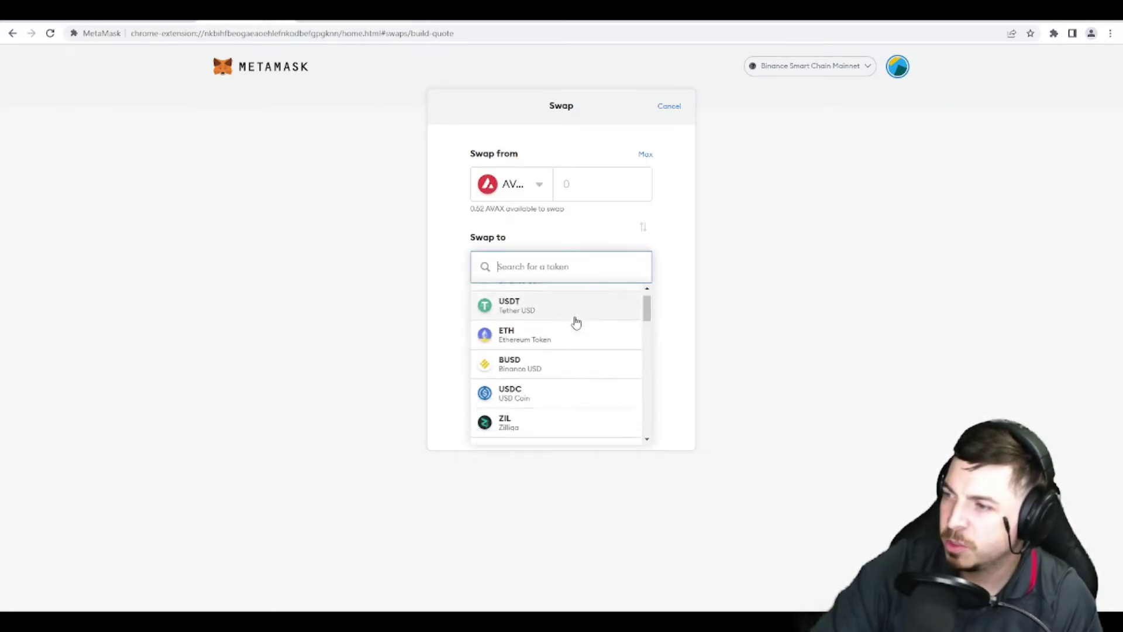
pyautogui.scroll(-2, 576, 351)
pyautogui.scroll(10, 573, 368)
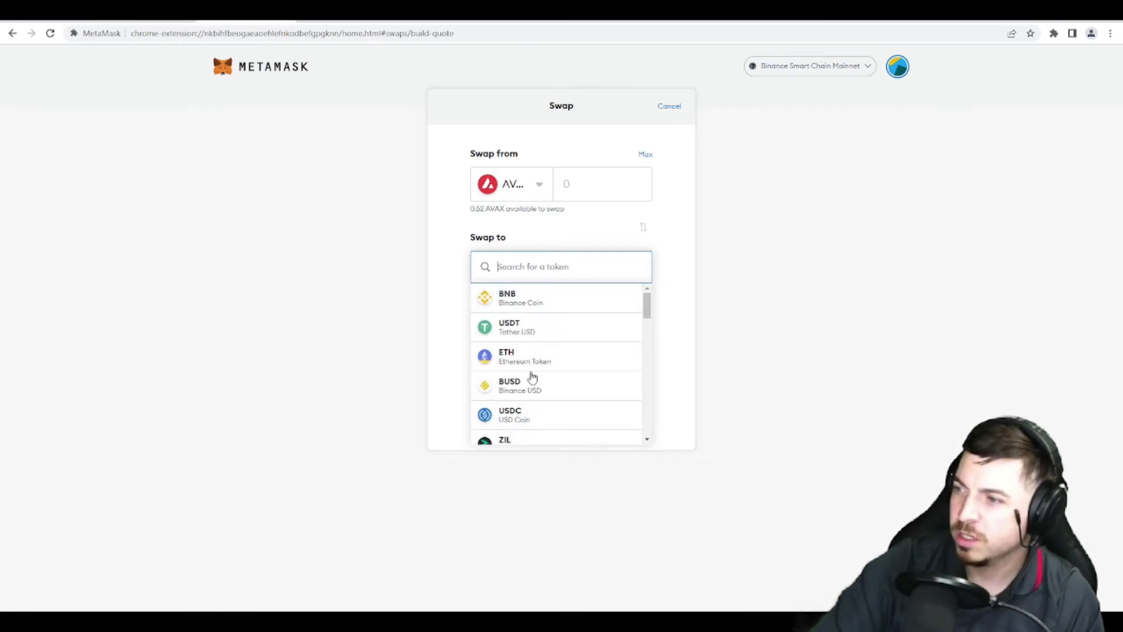
pyautogui.click(532, 380)
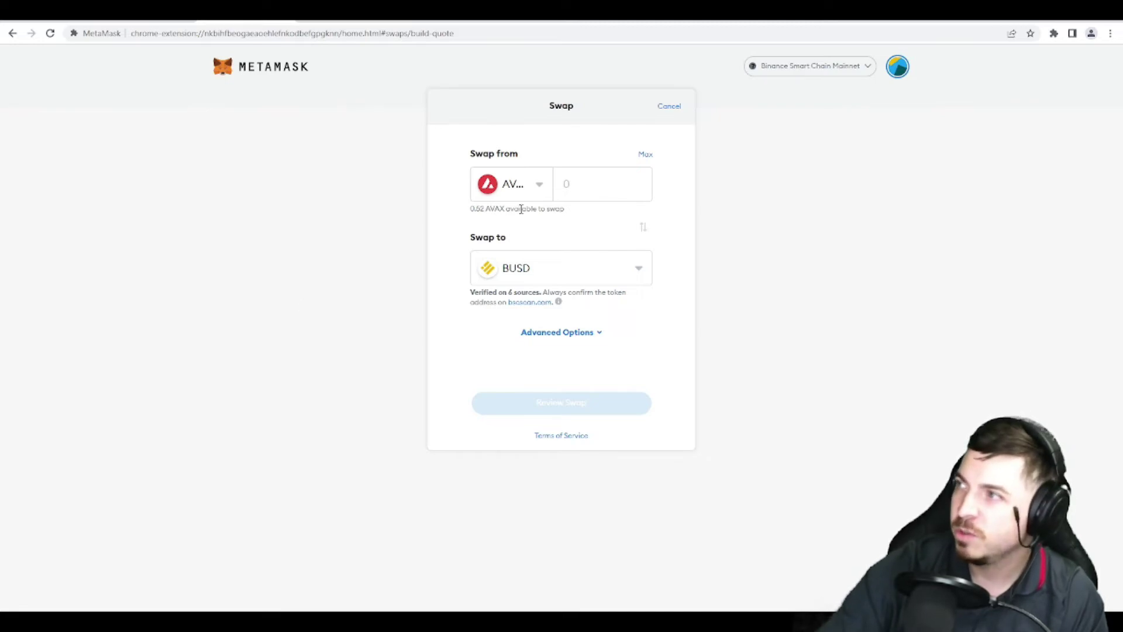
pyautogui.click(741, 22)
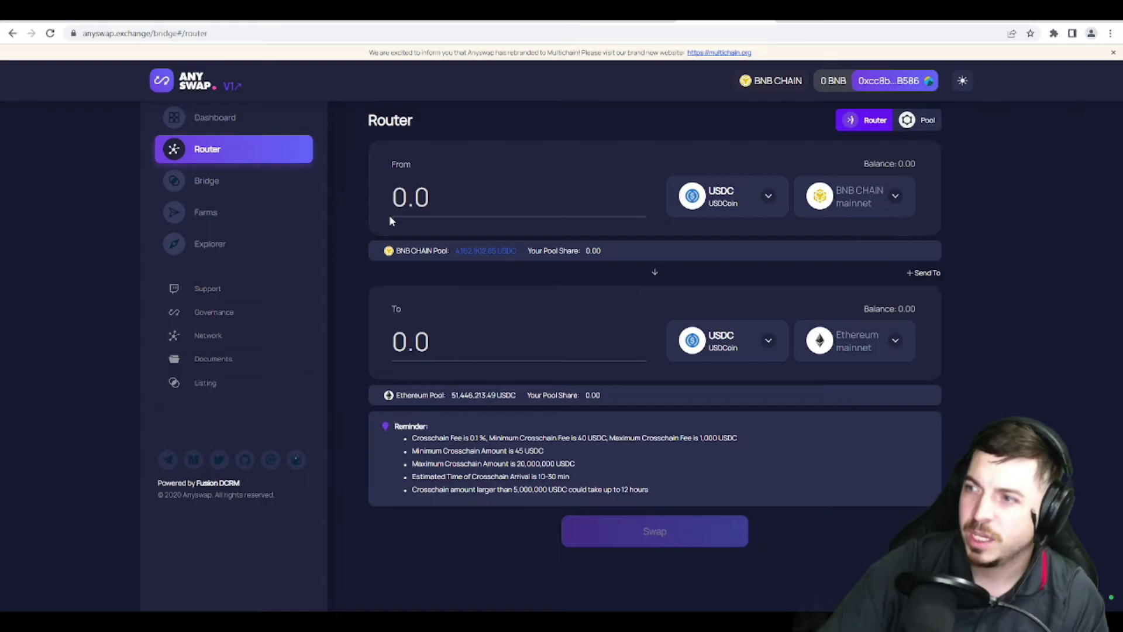